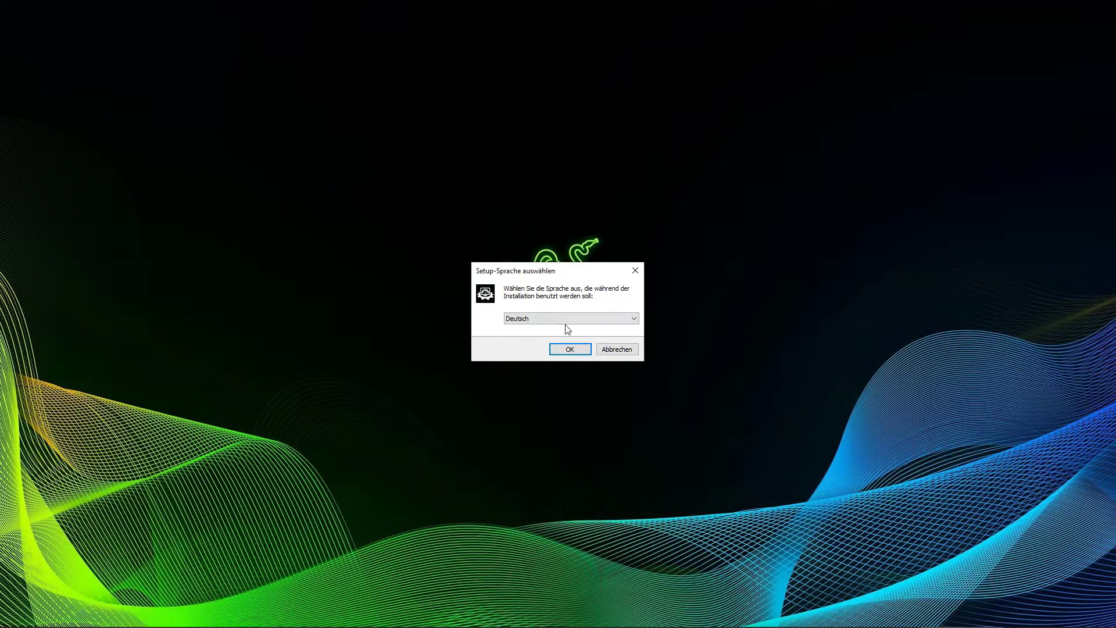
Choose English as the setup language.
click(565, 319)
click(563, 336)
click(569, 349)
Accept the licence, keep the default install and Start Menu folders, install, and launch PerformanceTest.
click(492, 378)
click(628, 414)
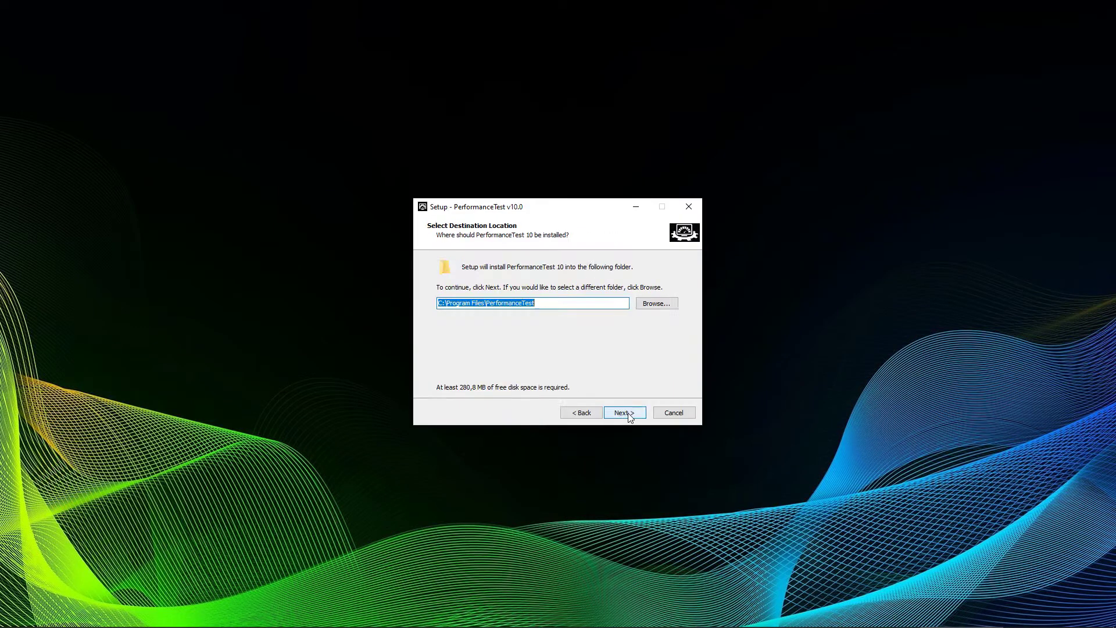
click(628, 414)
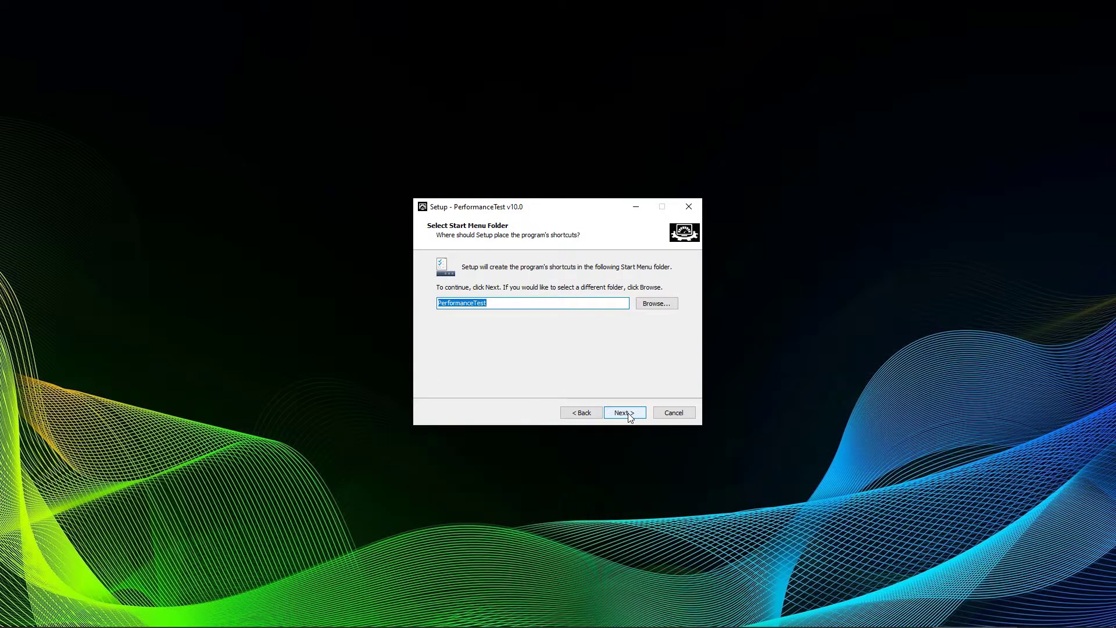
click(628, 414)
click(629, 414)
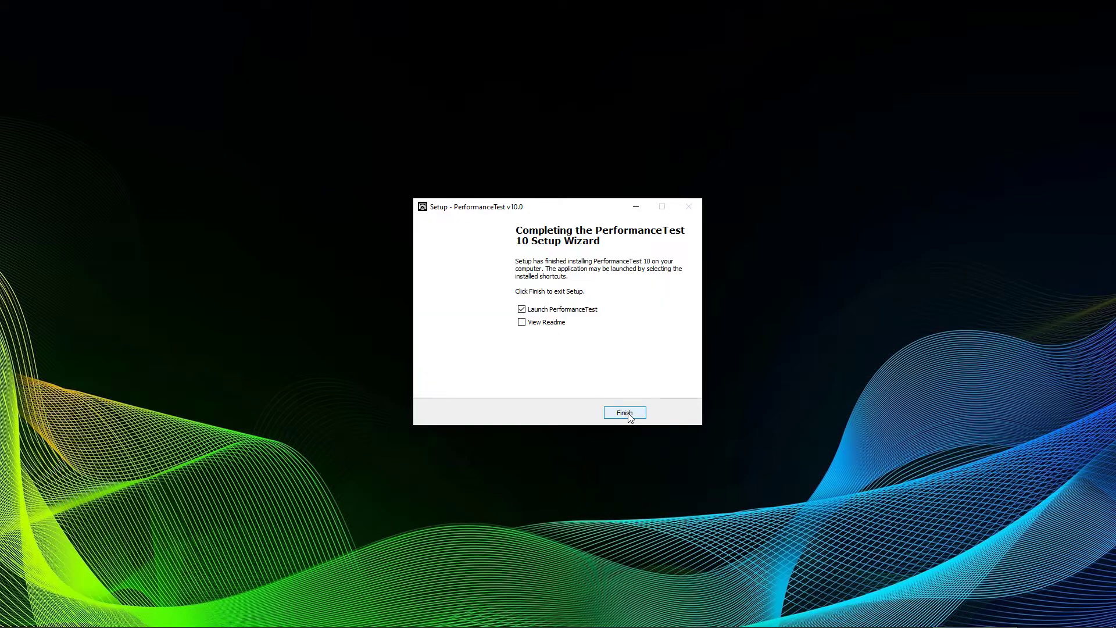
click(629, 415)
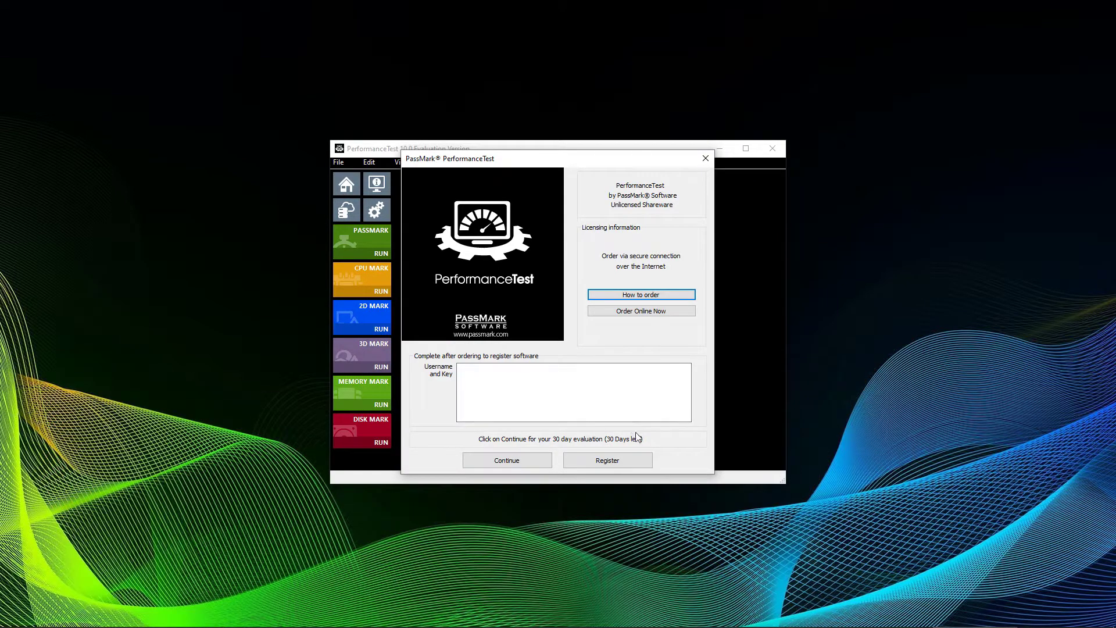
Continue with the 30-day evaluation to reach the PerformanceTest main window.
click(501, 463)
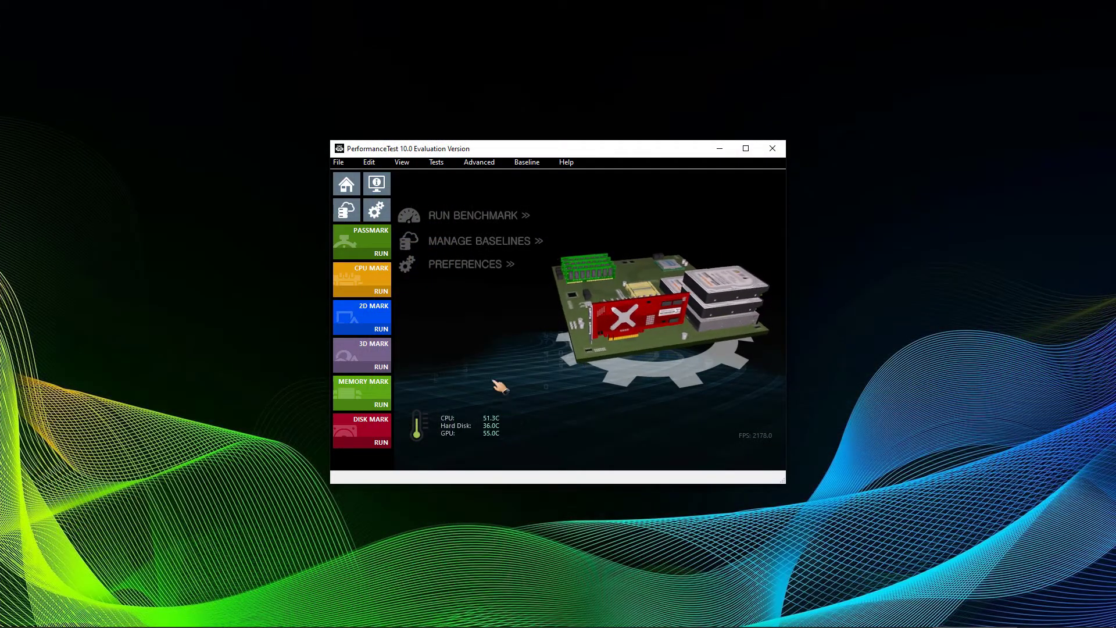
click(462, 266)
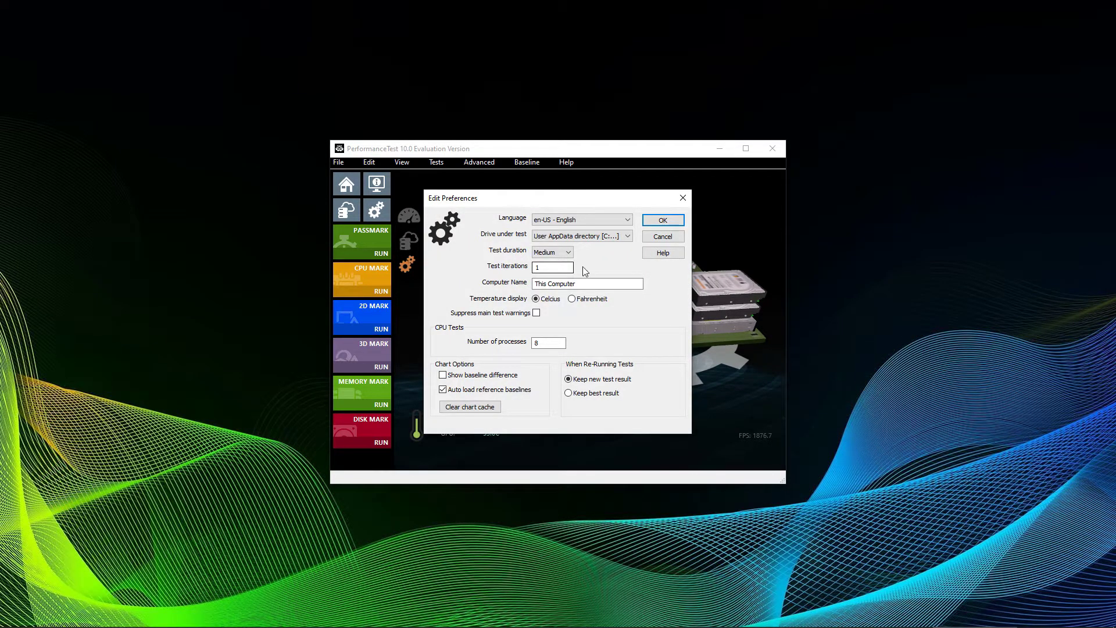
click(569, 255)
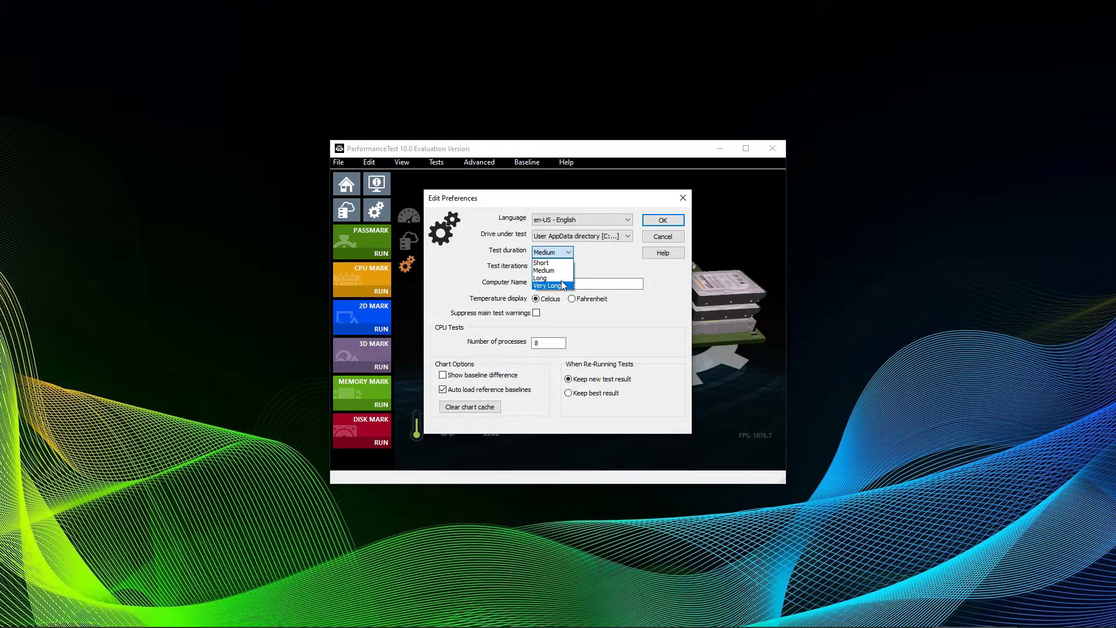
click(569, 254)
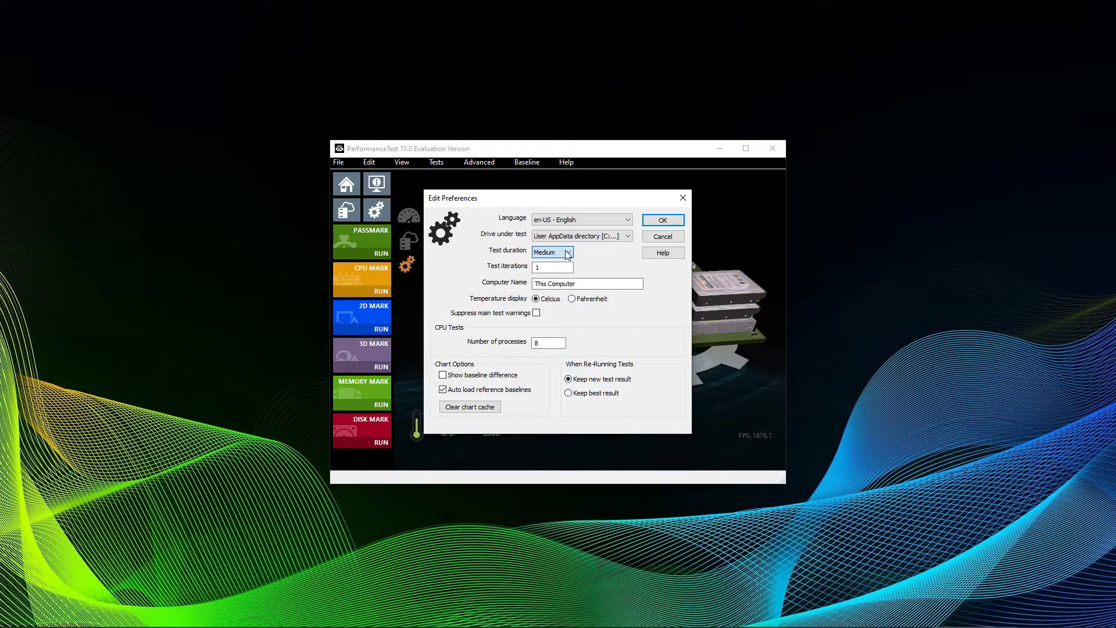
click(625, 220)
click(623, 235)
click(624, 235)
click(623, 234)
double_click(546, 343)
click(564, 343)
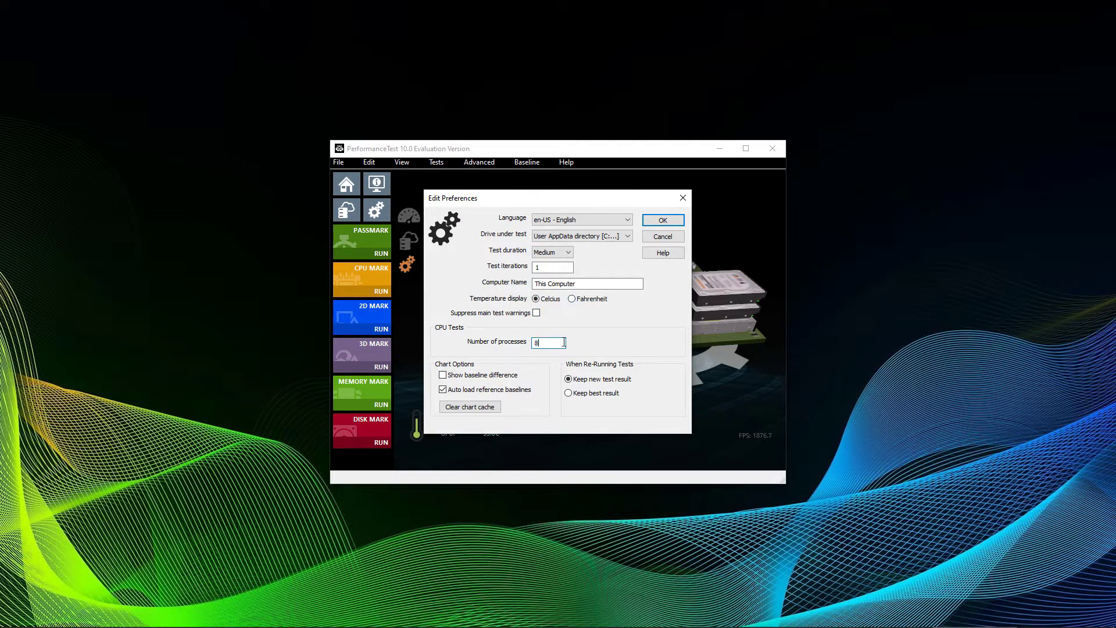
click(653, 222)
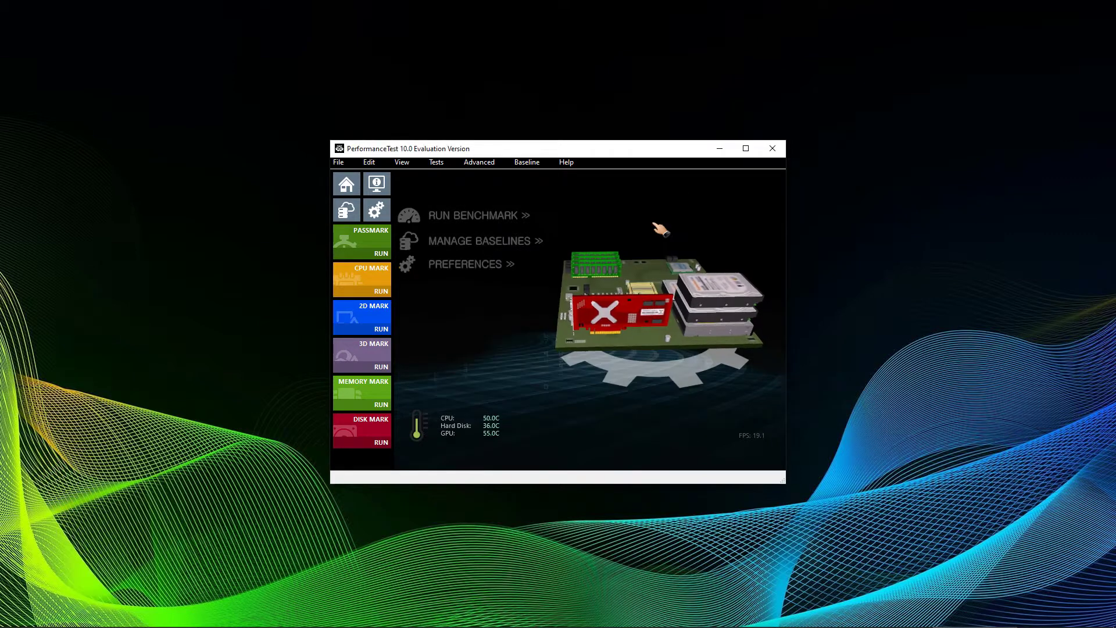
click(489, 242)
click(427, 172)
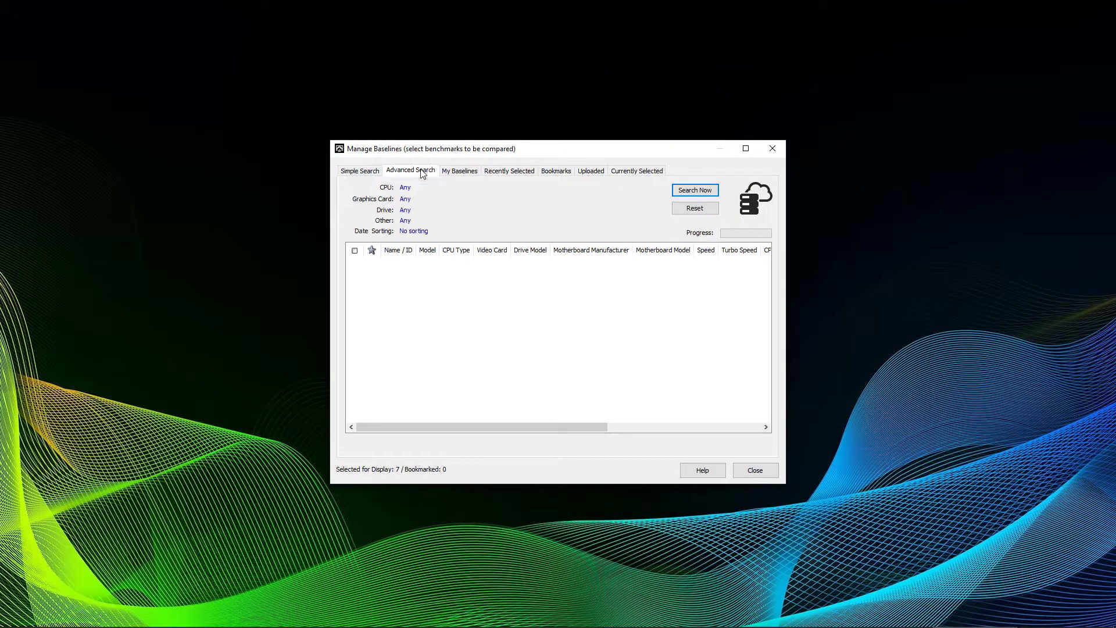
click(452, 172)
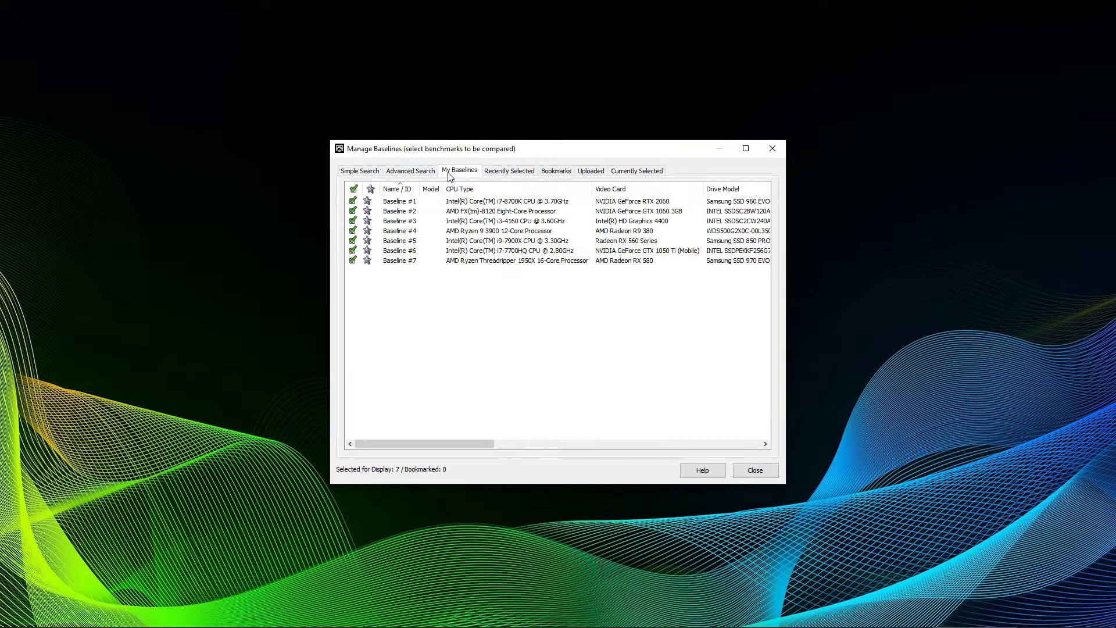
click(503, 179)
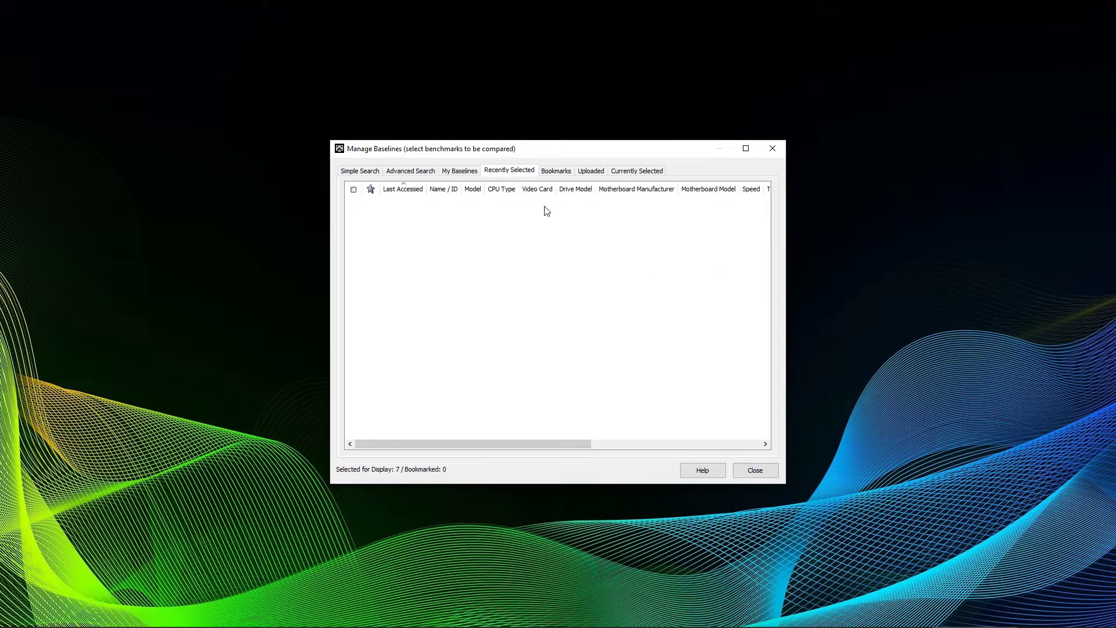
click(557, 171)
click(591, 171)
click(637, 171)
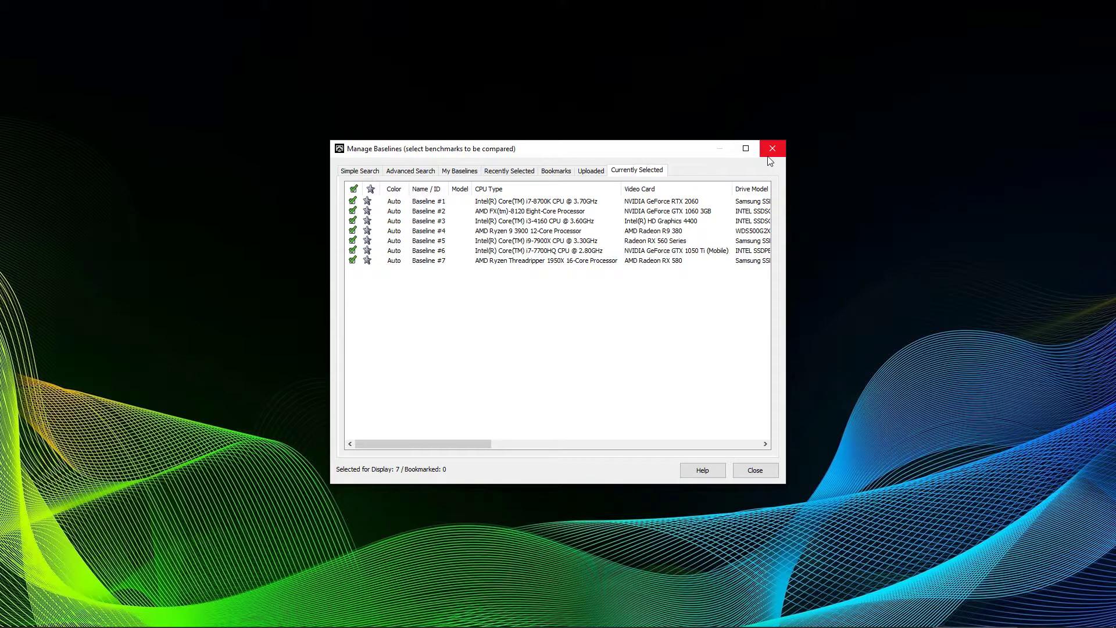
click(768, 156)
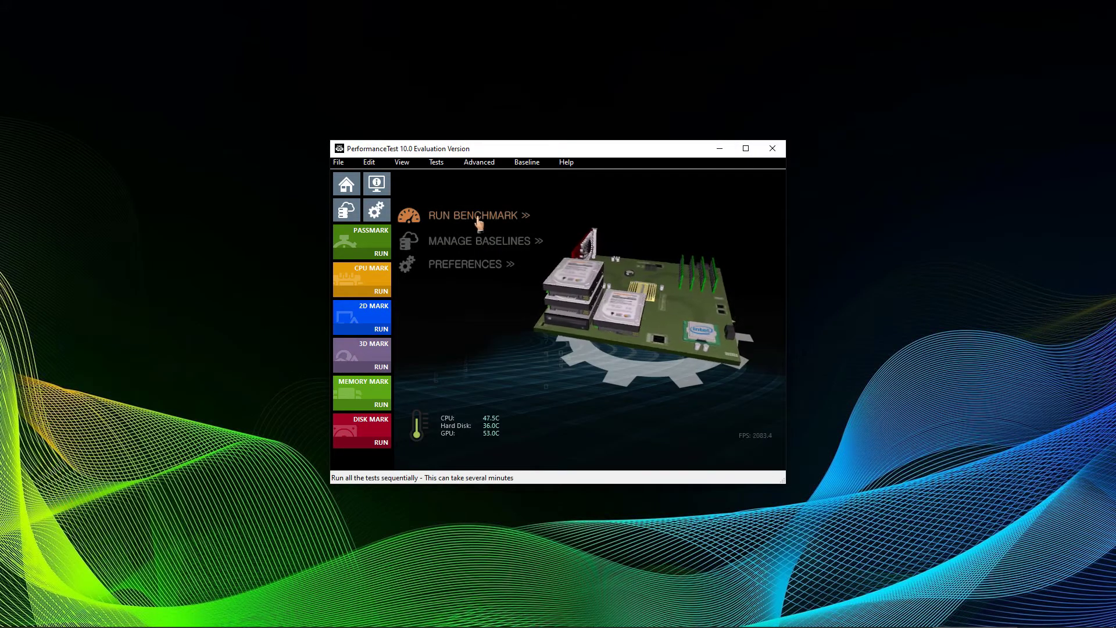
Run and confirm all benchmark tests, producing a PassMark Rating of 1754.
click(477, 217)
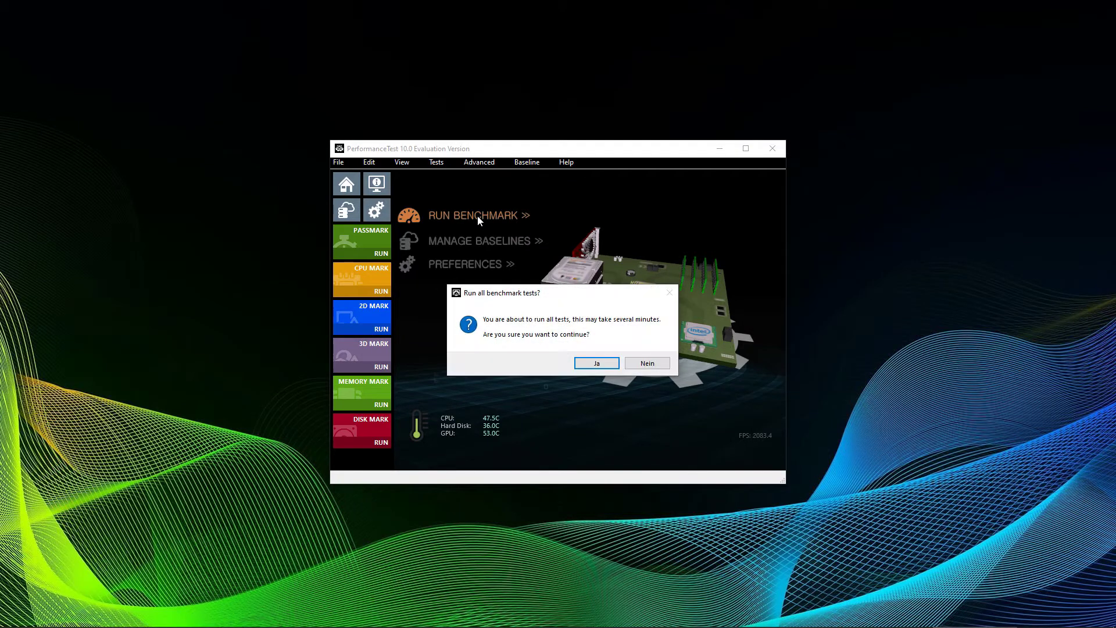
click(602, 367)
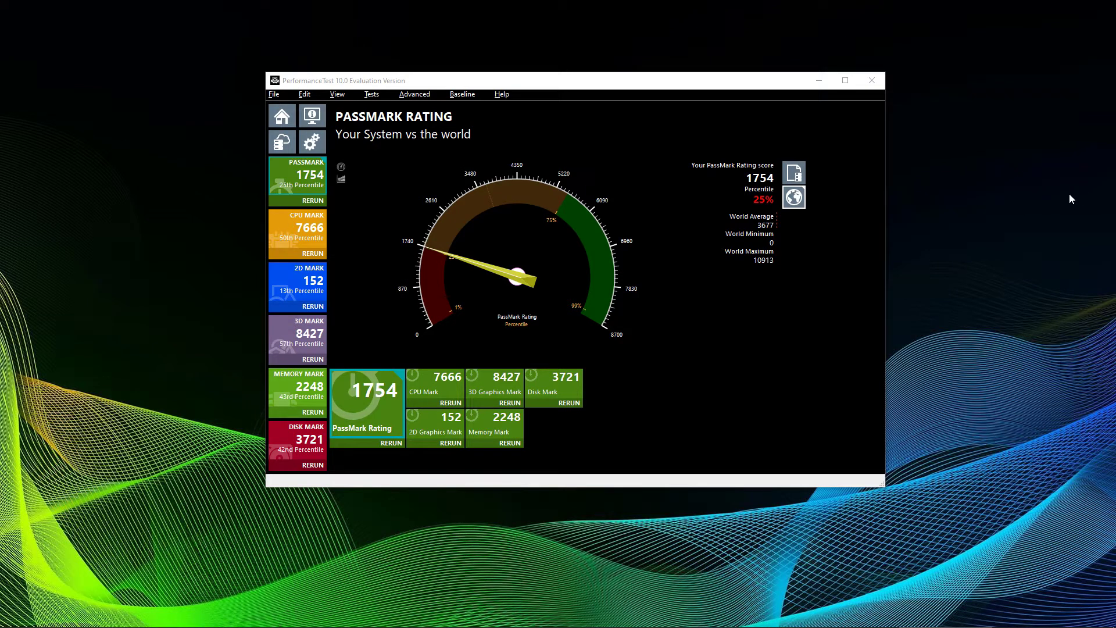
Review 2D Graphics Mark results for Simple Vectors, Windows Interface, Image Rendering and PDF Rendering.
click(437, 425)
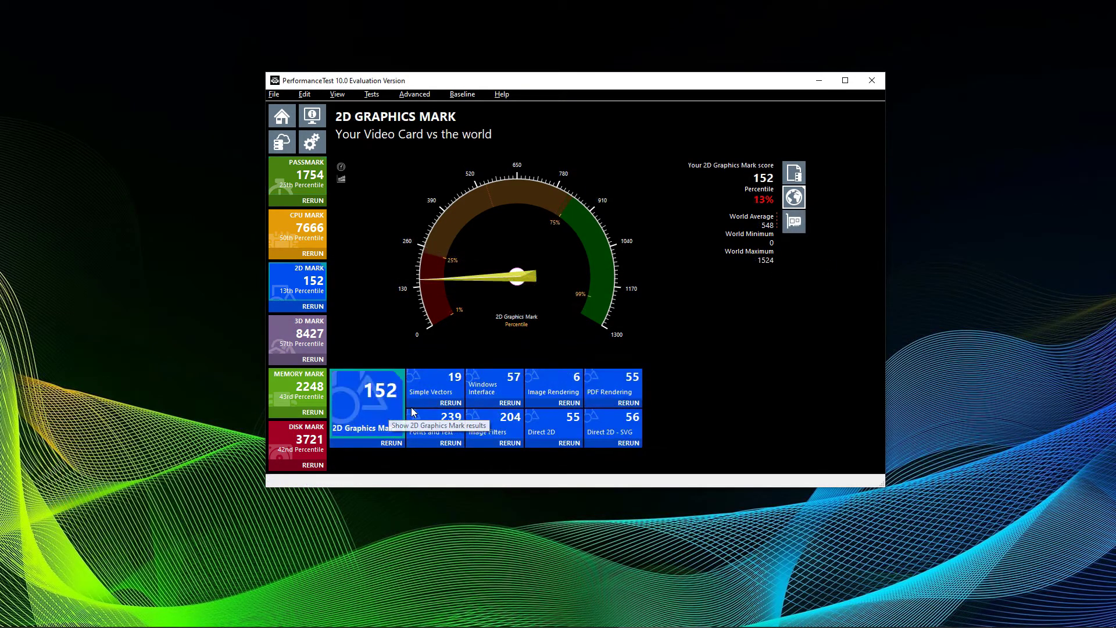
click(452, 403)
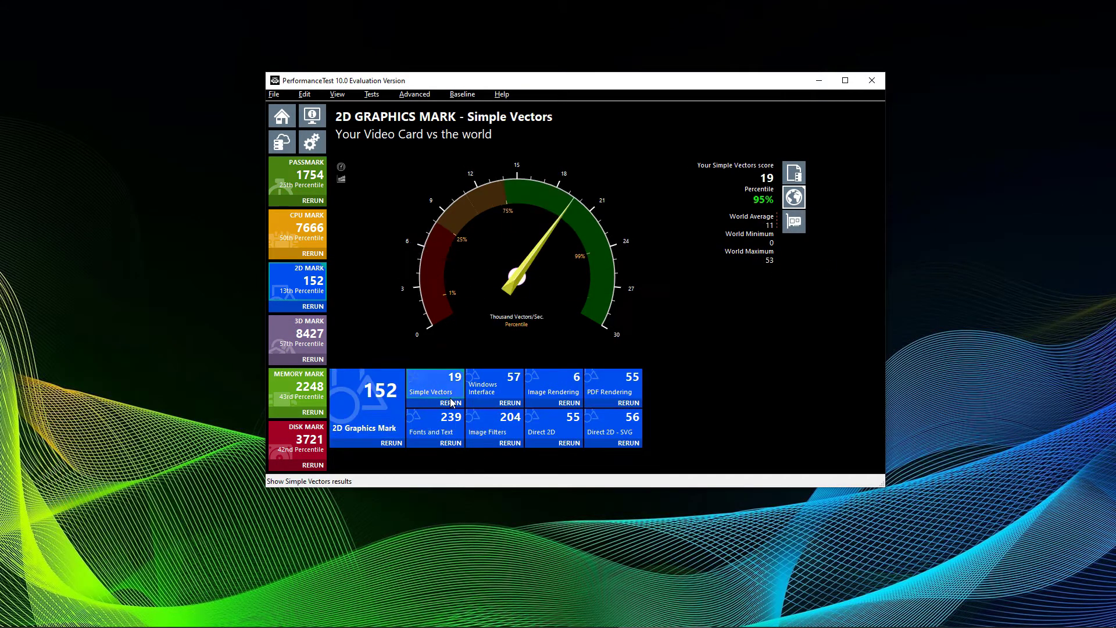
click(511, 398)
click(552, 388)
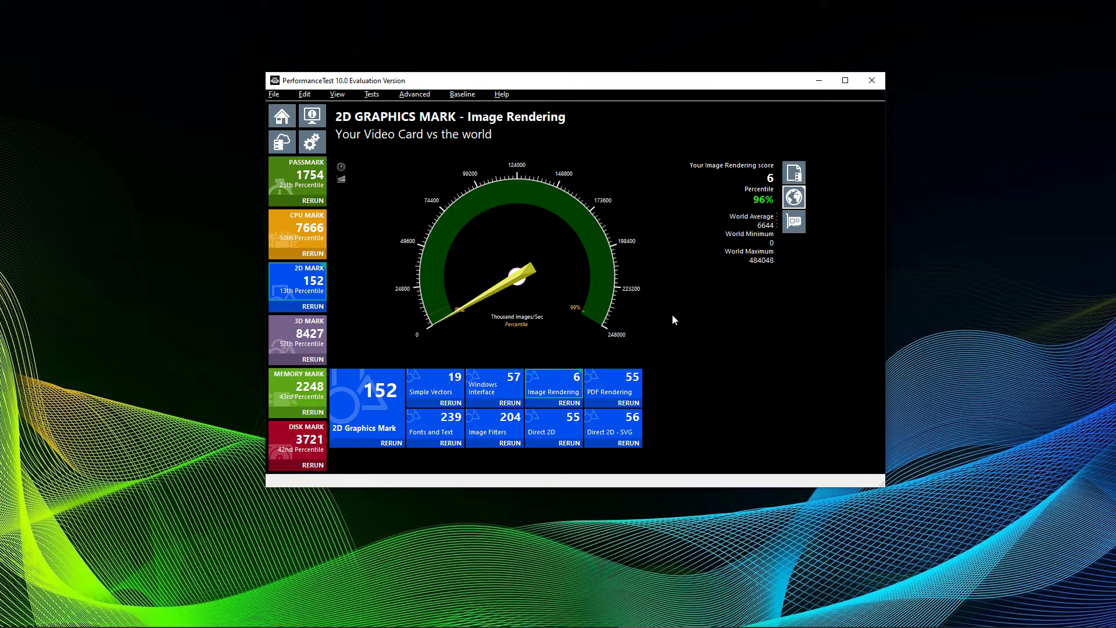
click(611, 389)
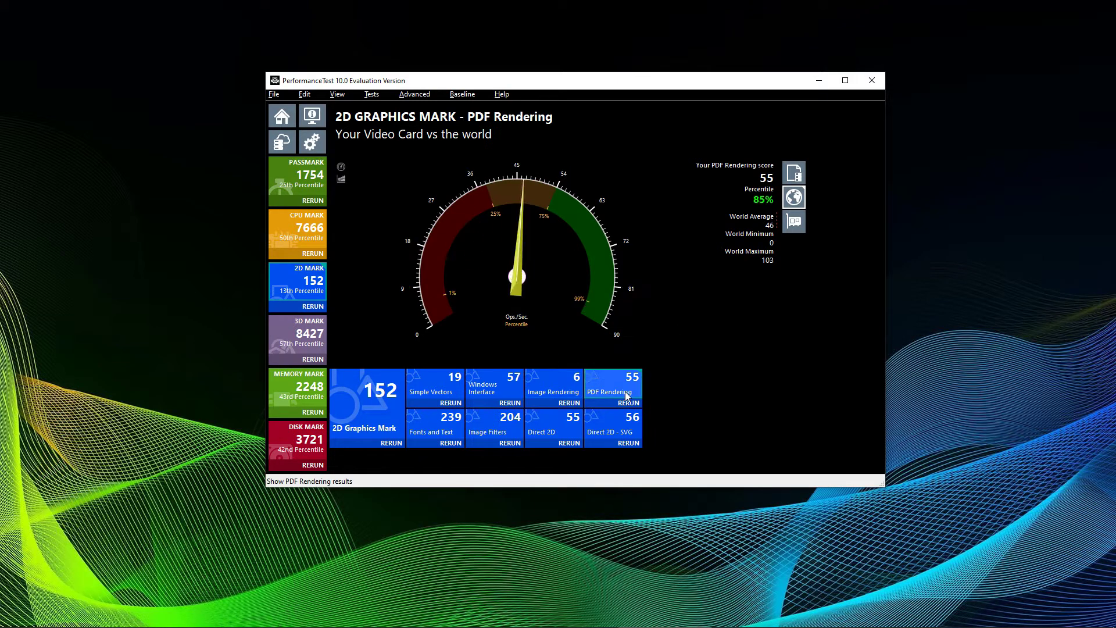
Review Fonts and Text, Image Filters, Direct 2D and Direct 2D - SVG, then compare baselines as bars.
click(451, 434)
click(497, 427)
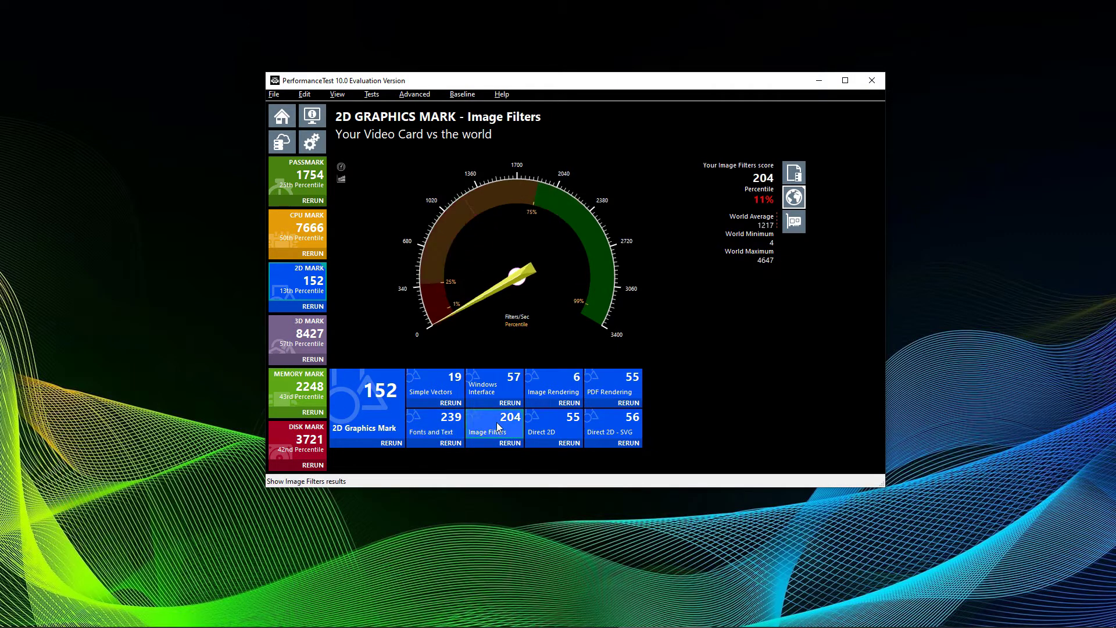
click(570, 426)
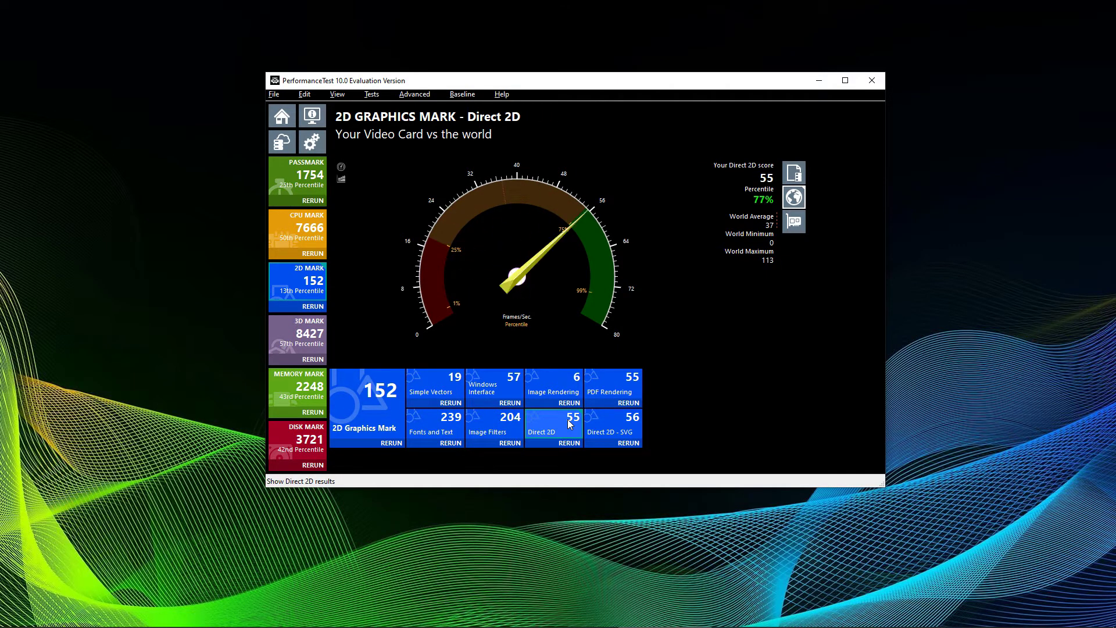
click(612, 428)
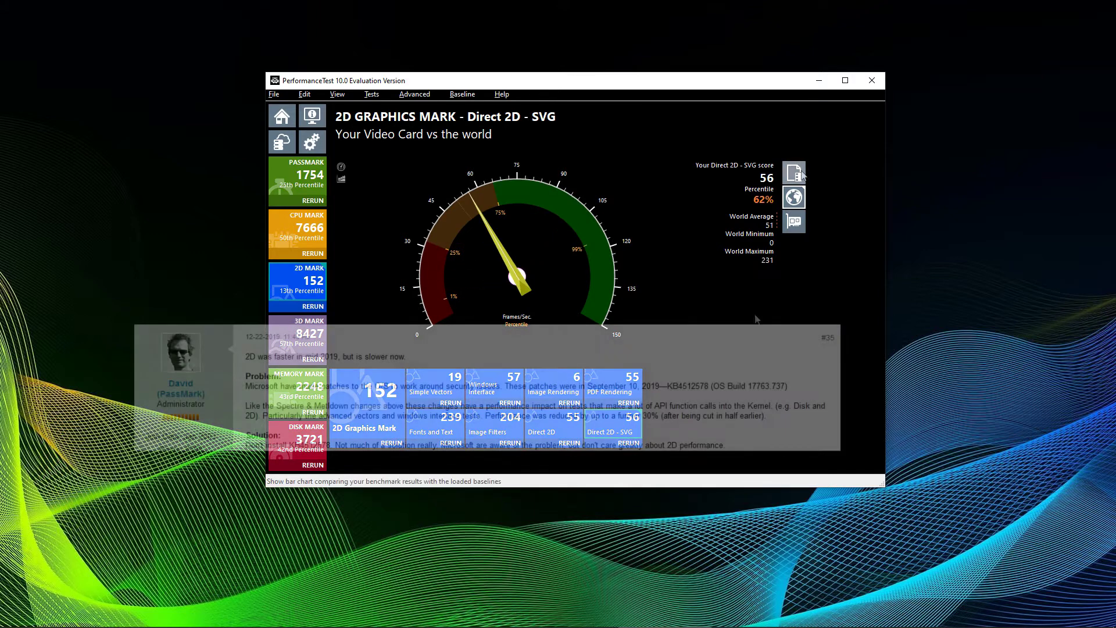
click(801, 173)
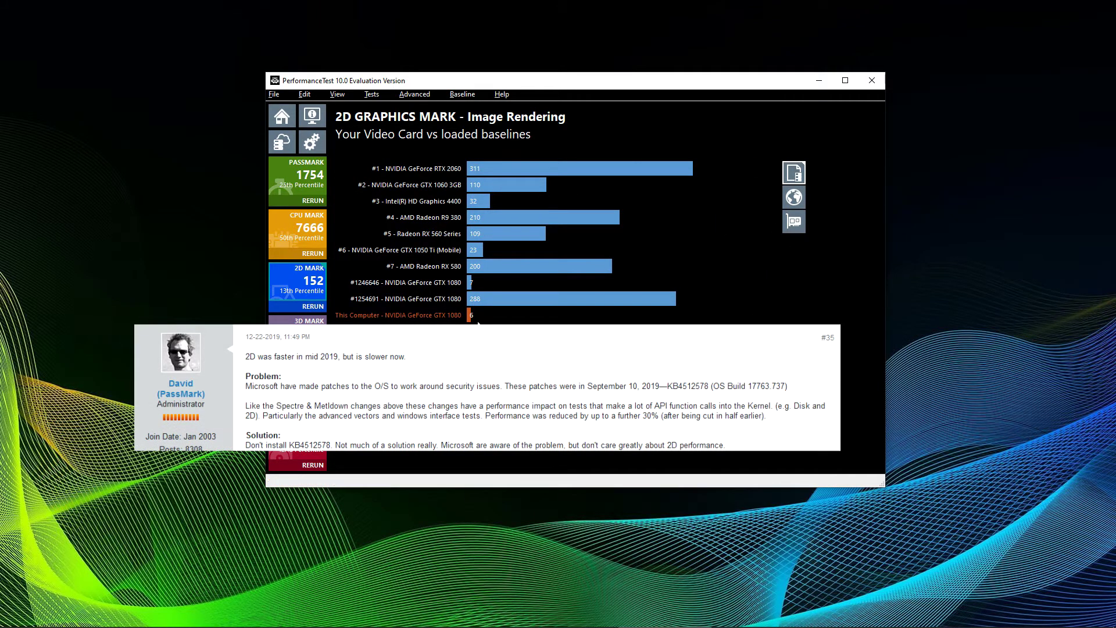
mouse_move(486, 305)
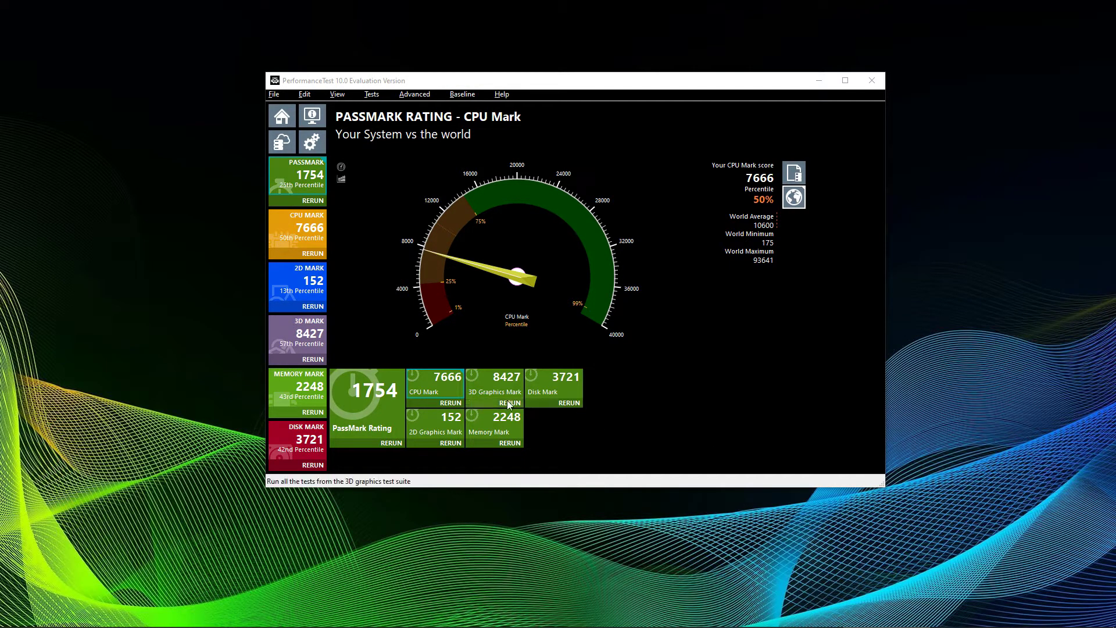
Compare the CPU Mark, 3D Graphics Mark and Disk Mark ratings against the world.
click(446, 395)
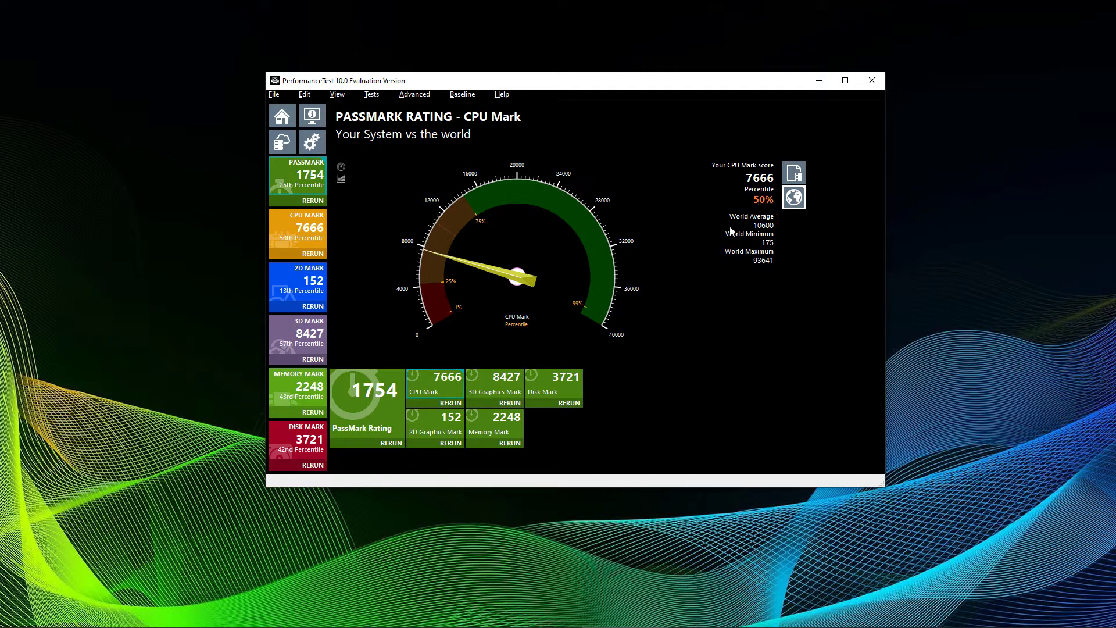
click(505, 382)
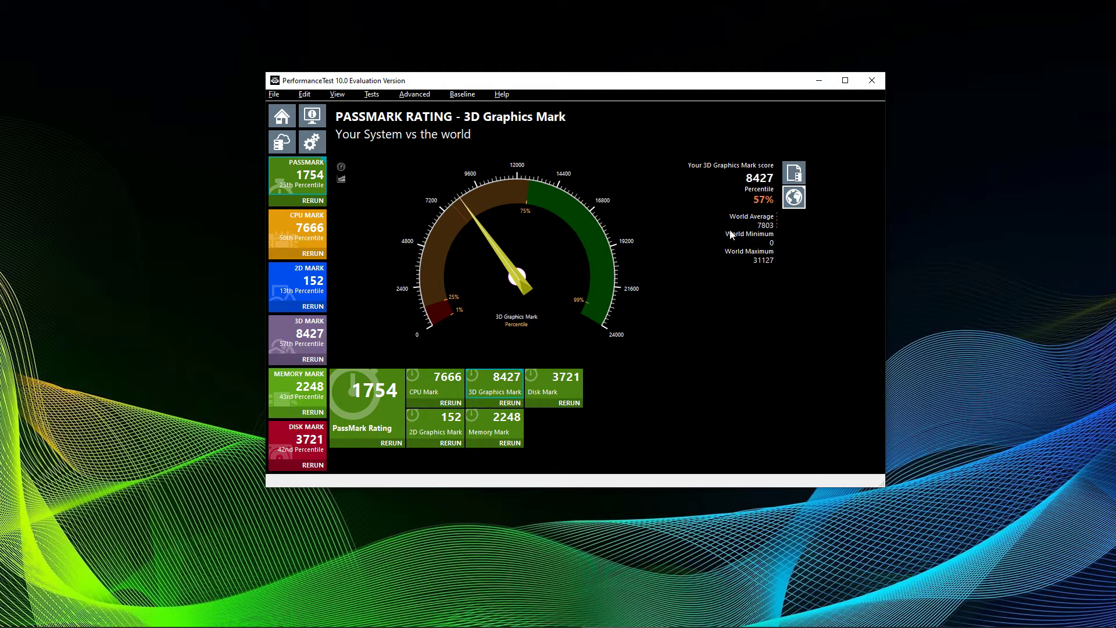
click(557, 384)
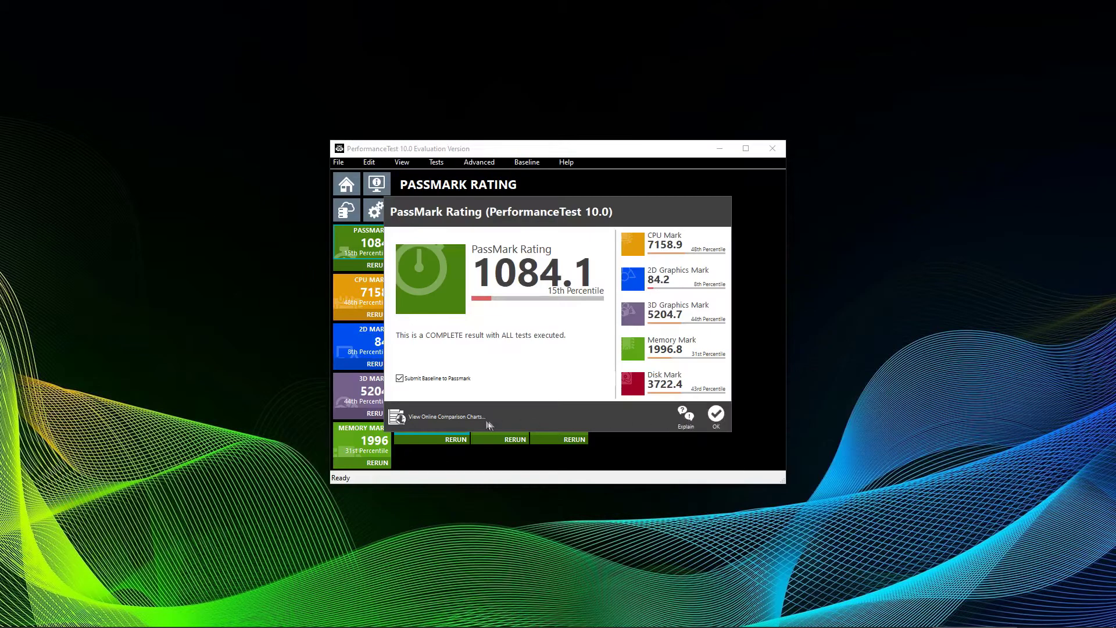
Open the online CPU benchmark charts, accept consent and search for the 4790K.
click(442, 417)
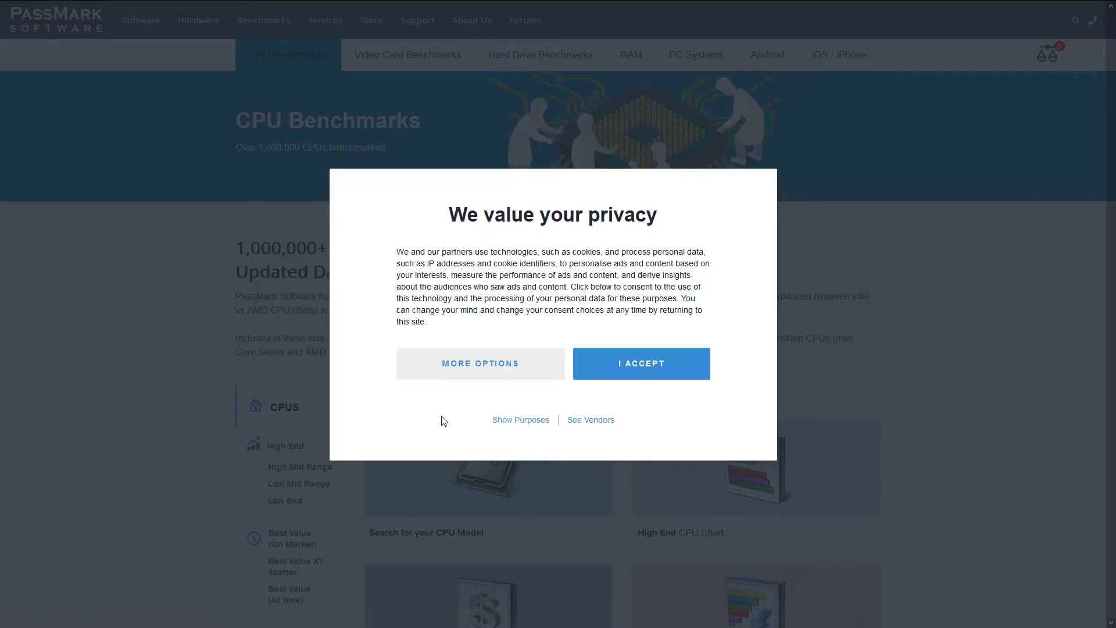
click(631, 367)
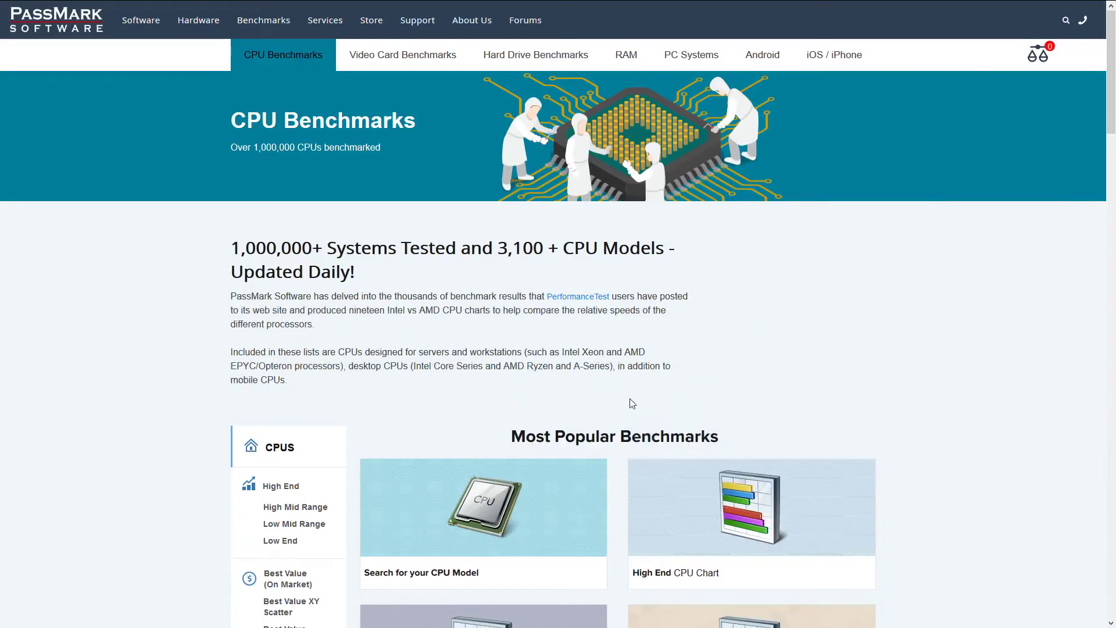
scroll(558, 349, down, 3)
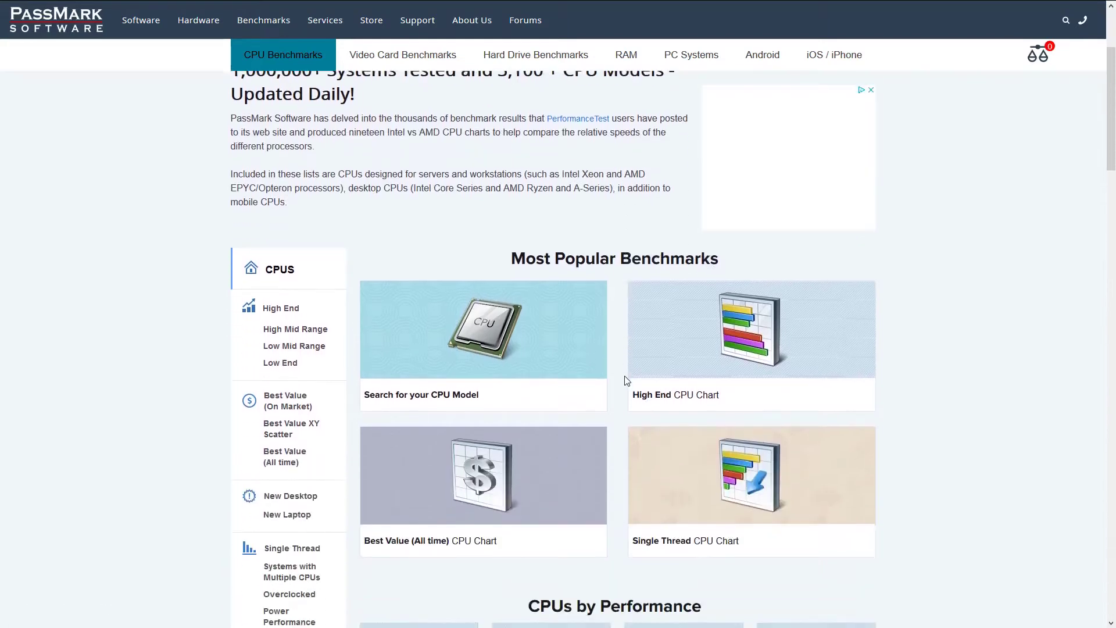
click(482, 349)
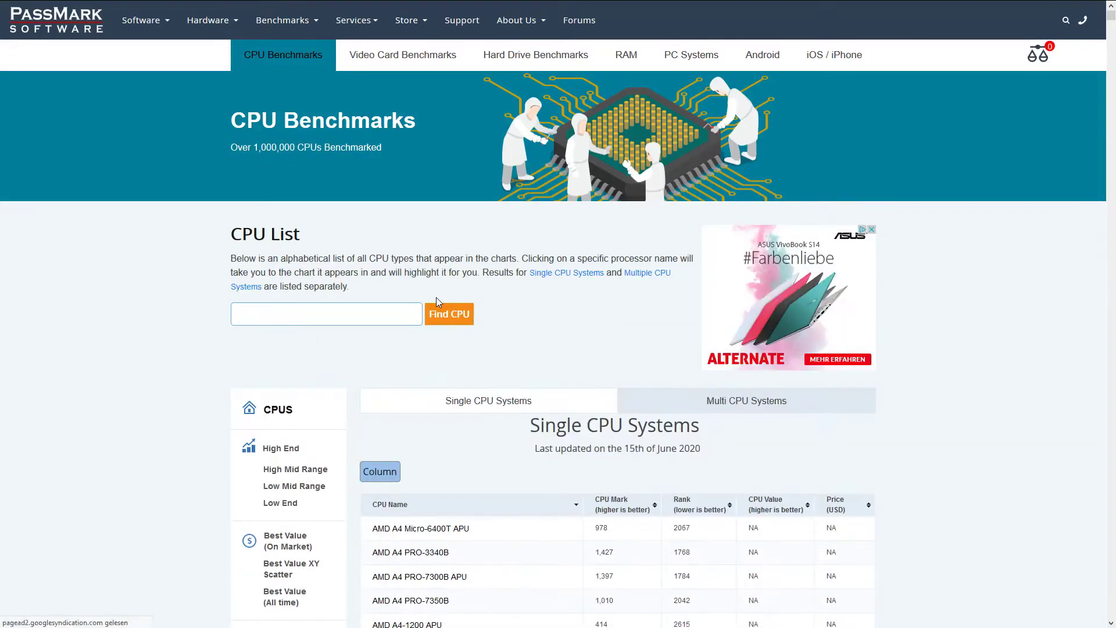
text(4790K)
key(Return)
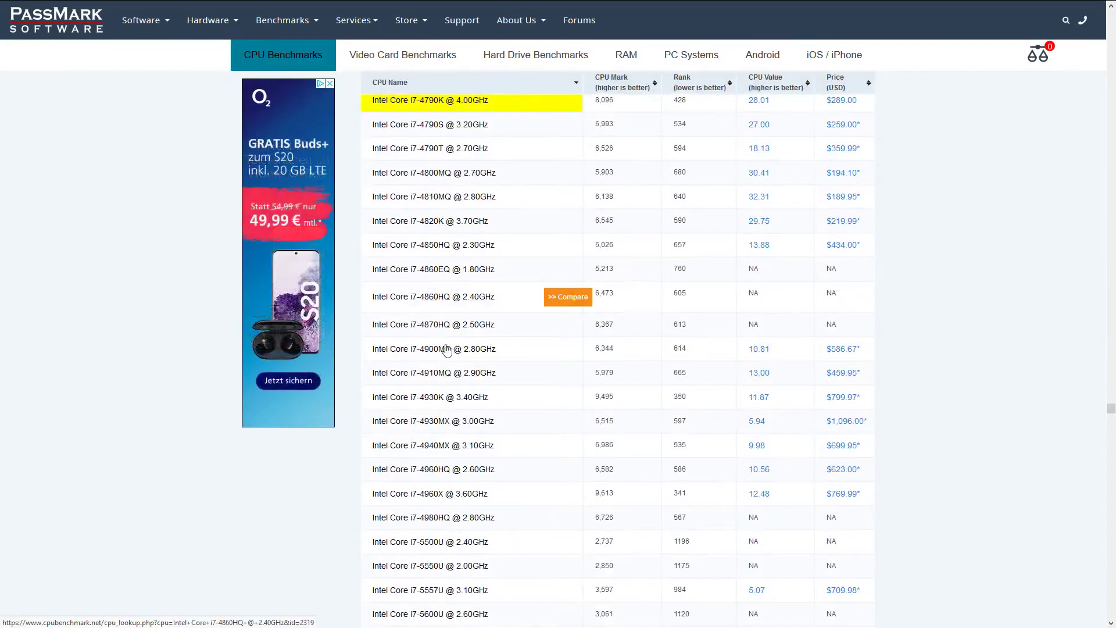
Compare the 4790K listing with the PerformanceTest results, then return to the CPU Benchmarks overview.
scroll(570, 391, up, 3)
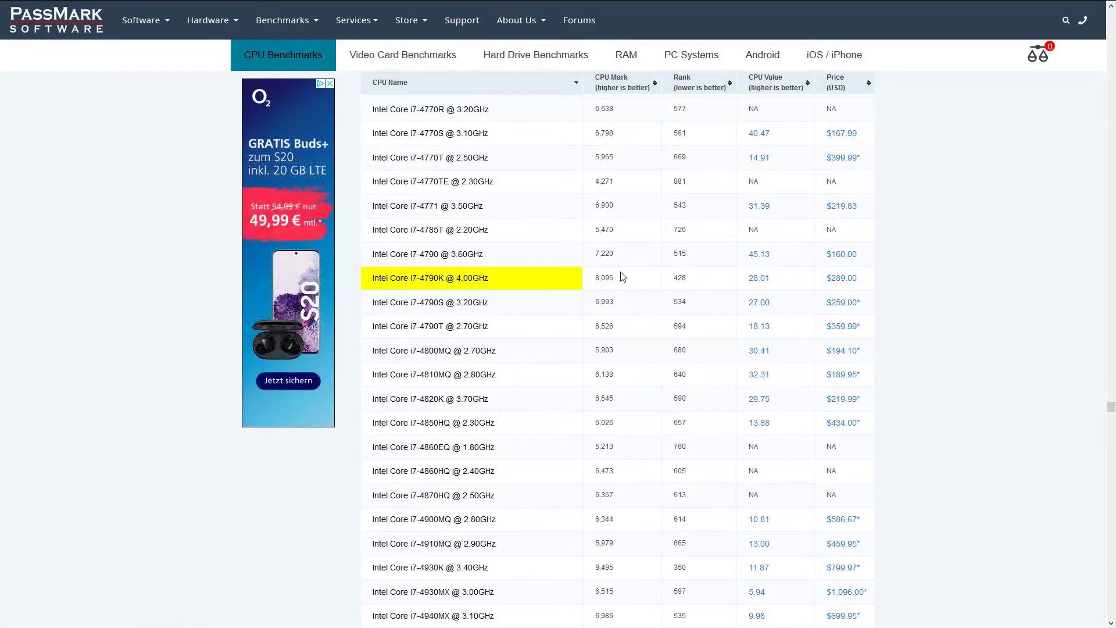
key(alt+Tab)
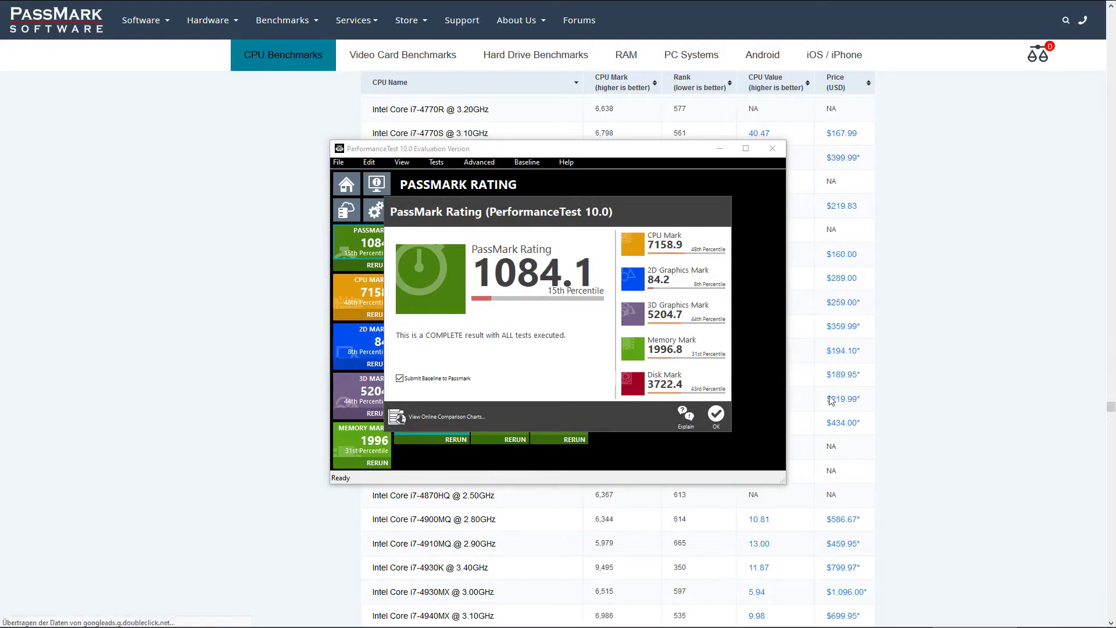
scroll(846, 414, up, 2)
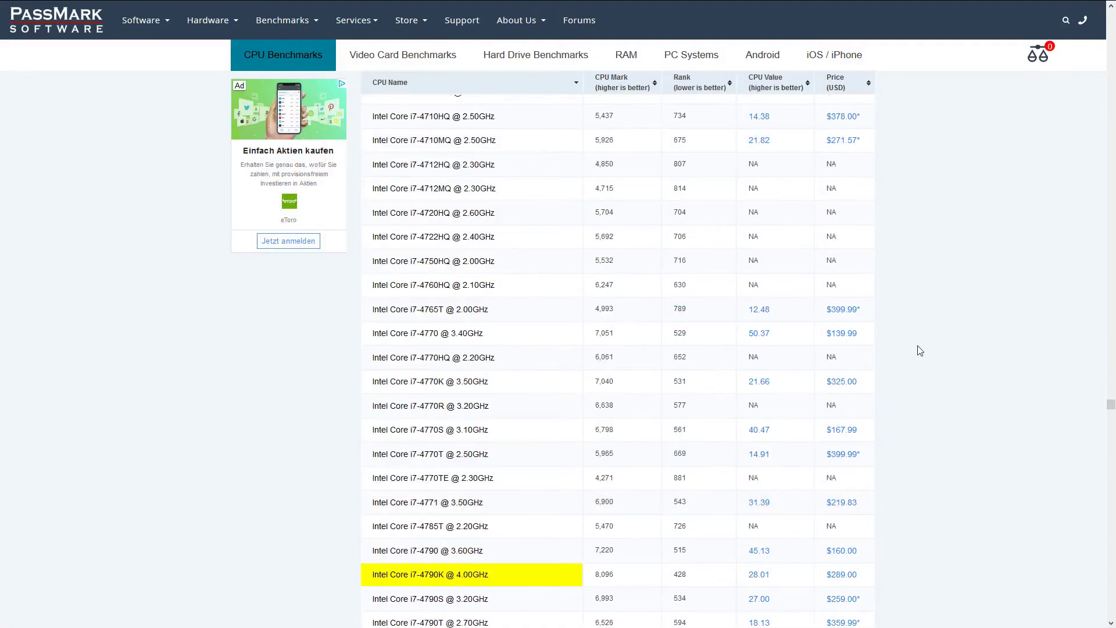
key(alt+Left)
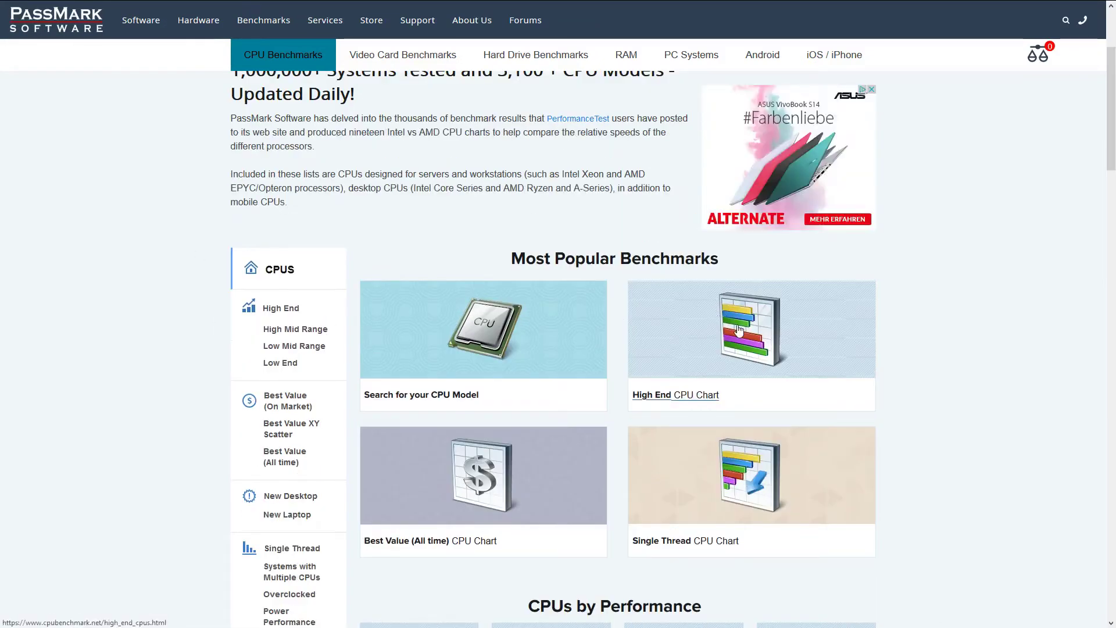
Open and scroll through the High End CPU Mark chart.
click(718, 315)
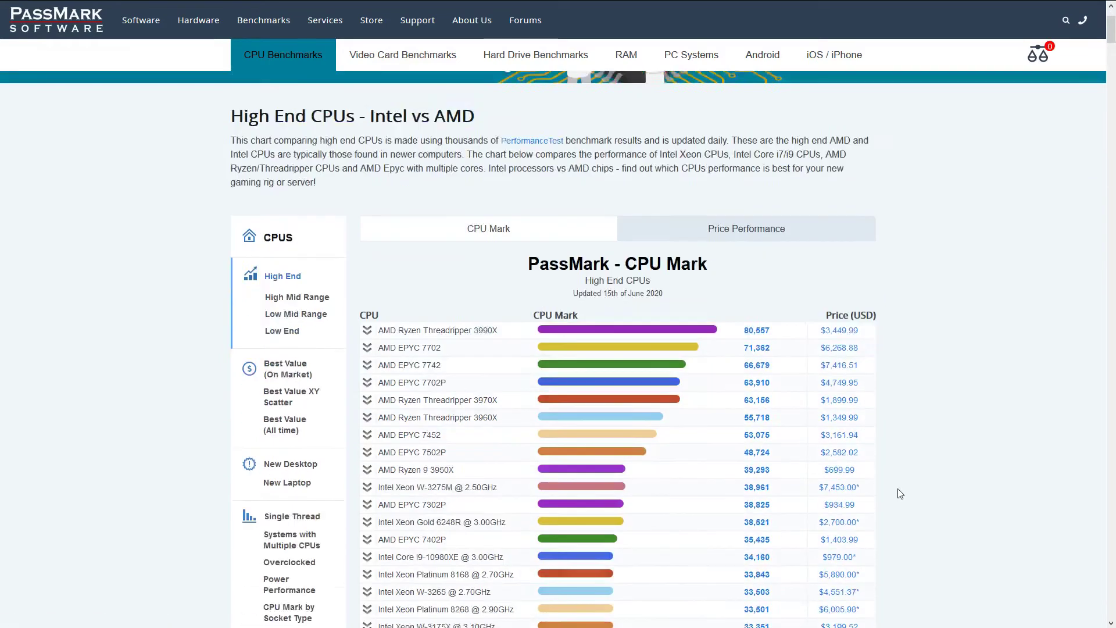
scroll(899, 491, down, 2)
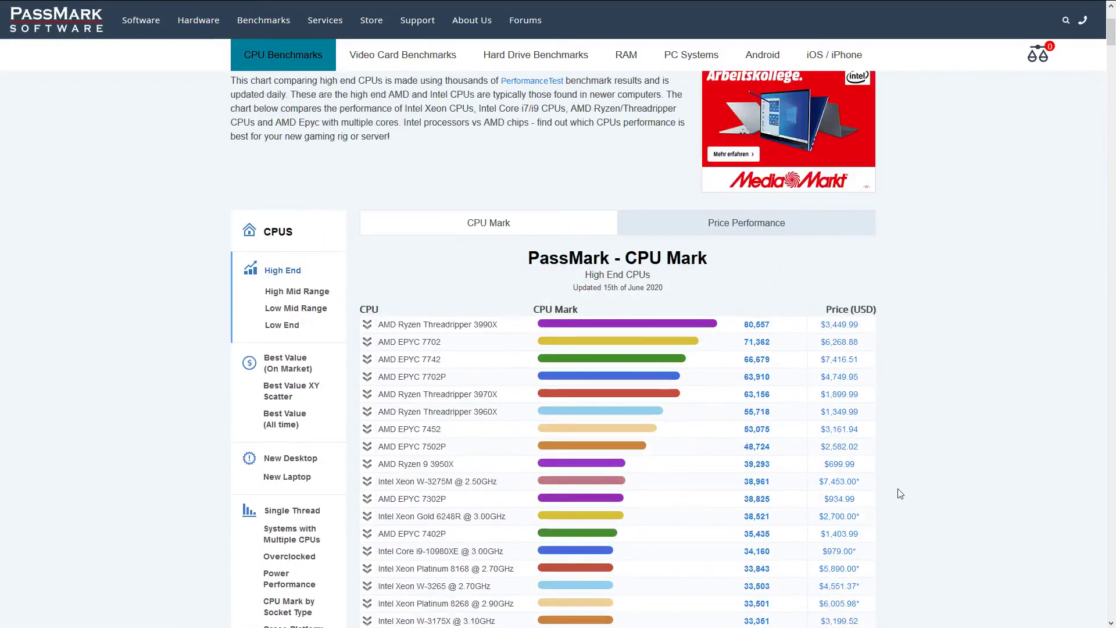
scroll(820, 450, down, 1)
scroll(820, 449, down, 1)
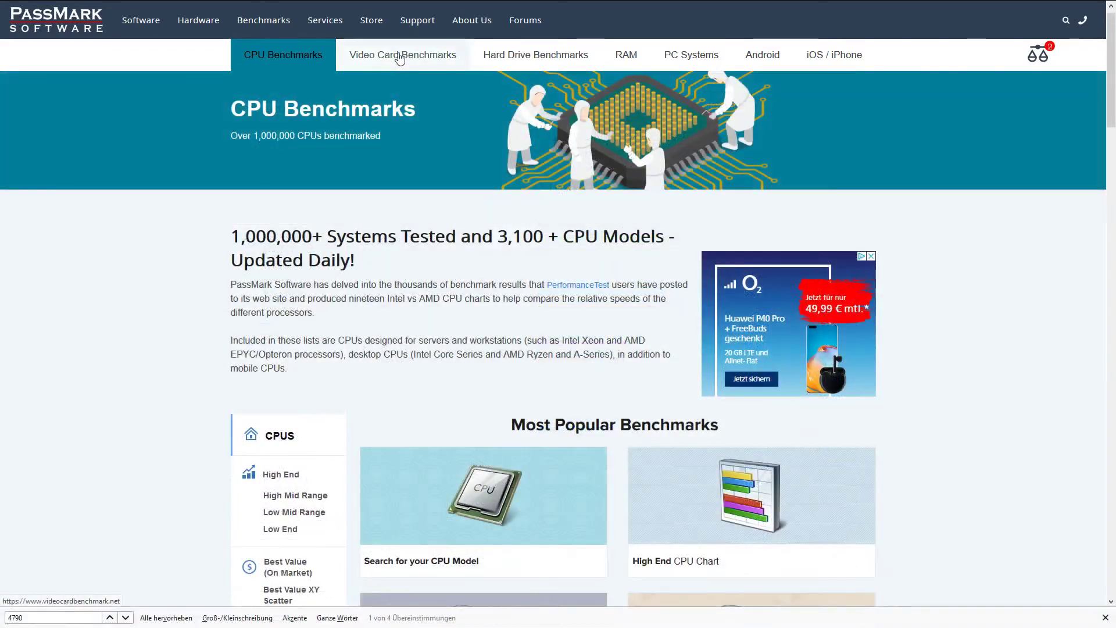
In Video Card Benchmarks, accept consent and search 'gtx 1080', picking GeForce GTX 1080.
click(400, 58)
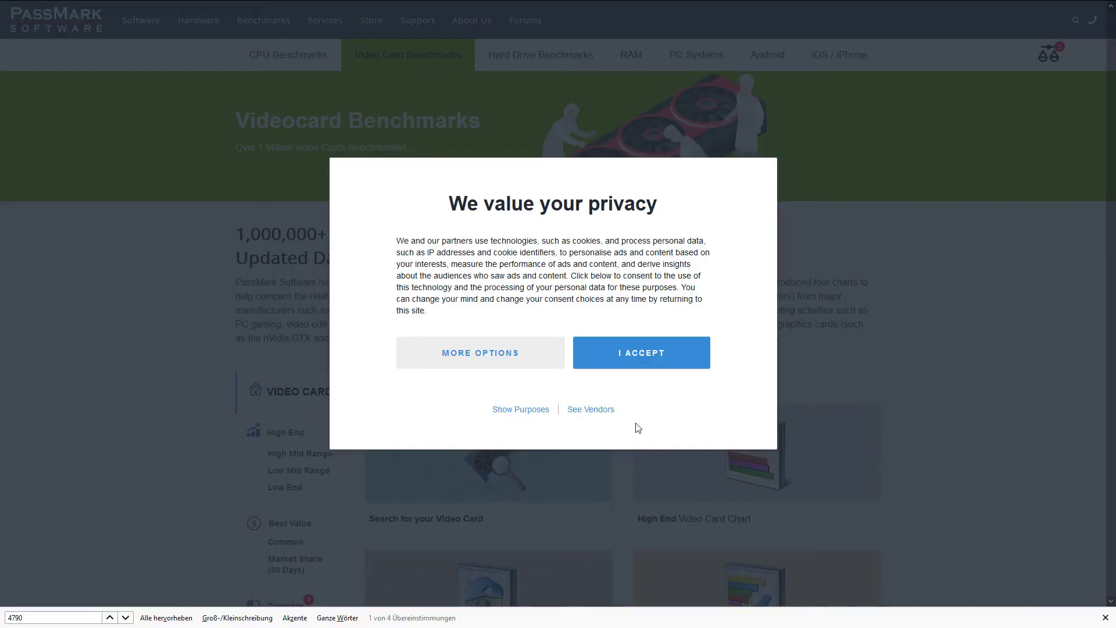
click(640, 354)
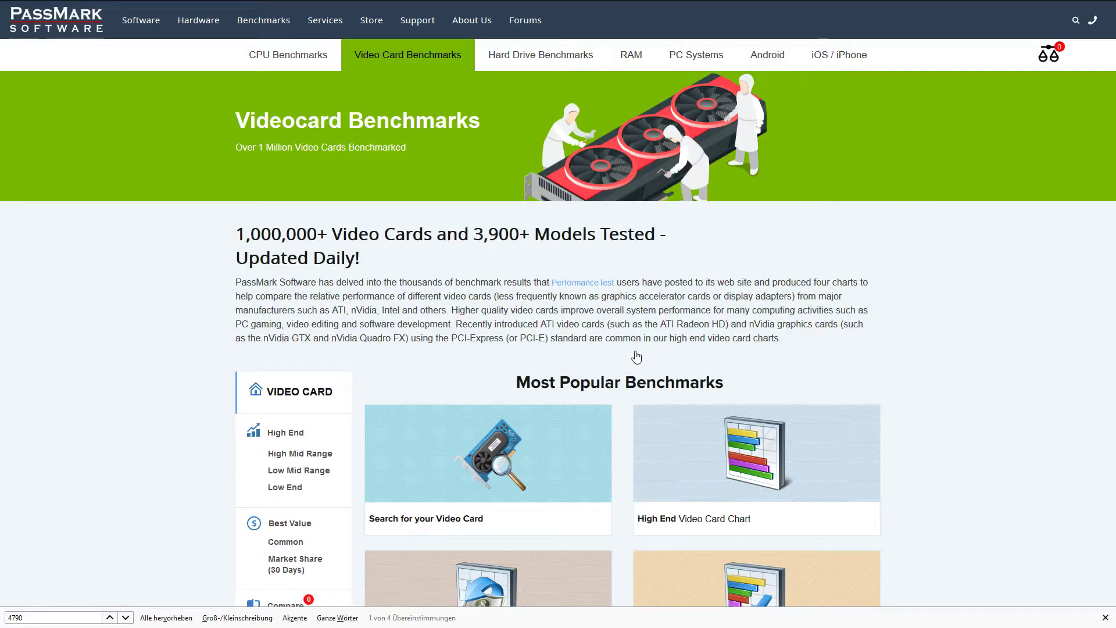
click(545, 508)
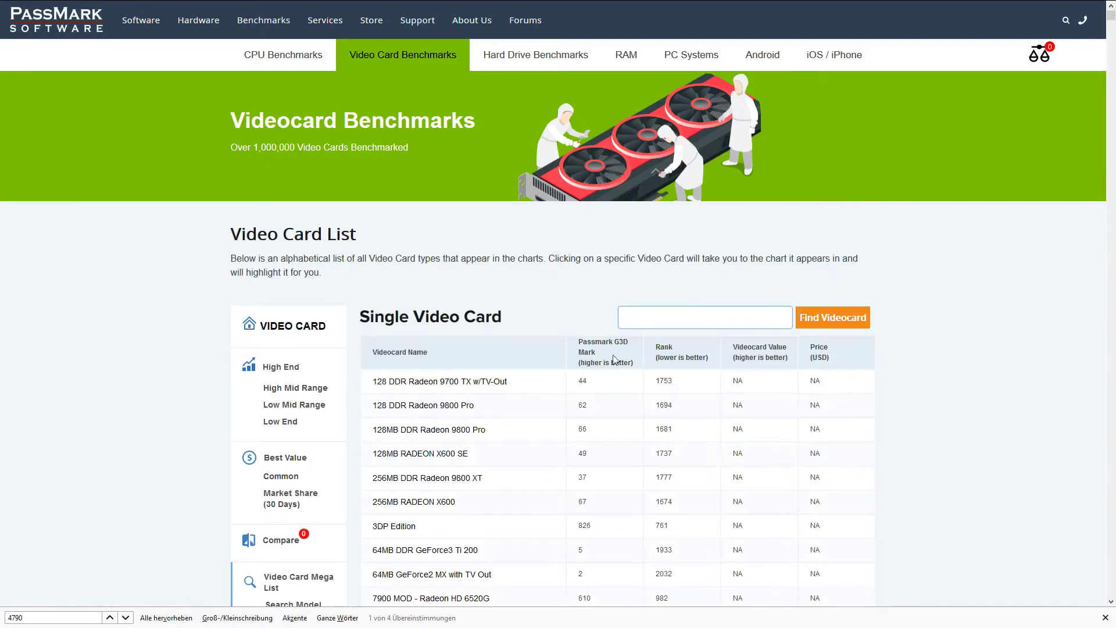
click(660, 327)
text(gtx)
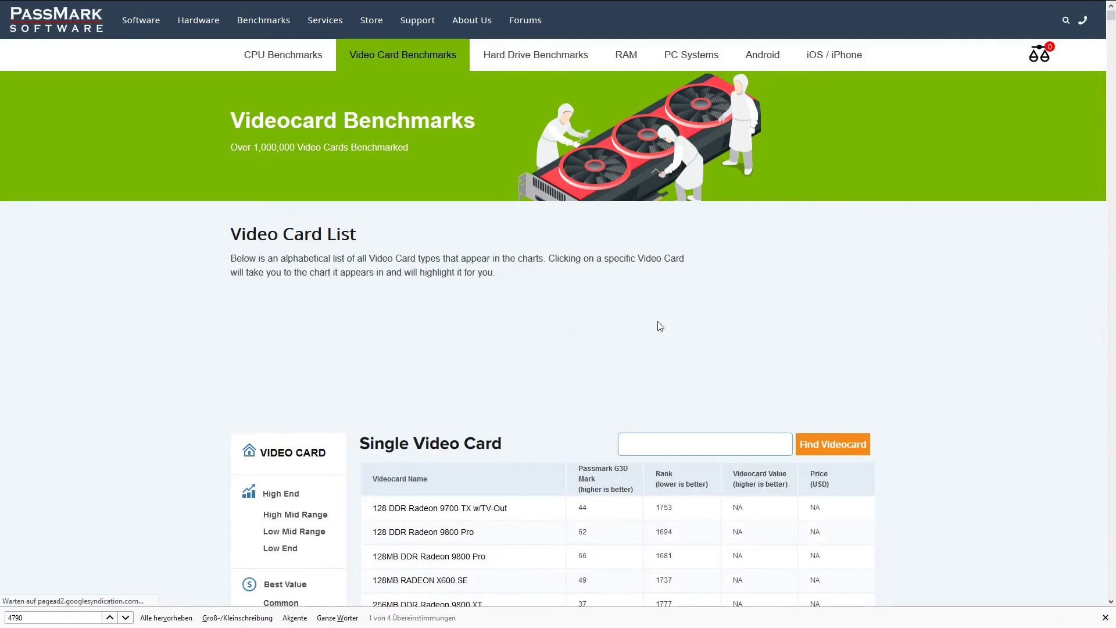
text( 1080)
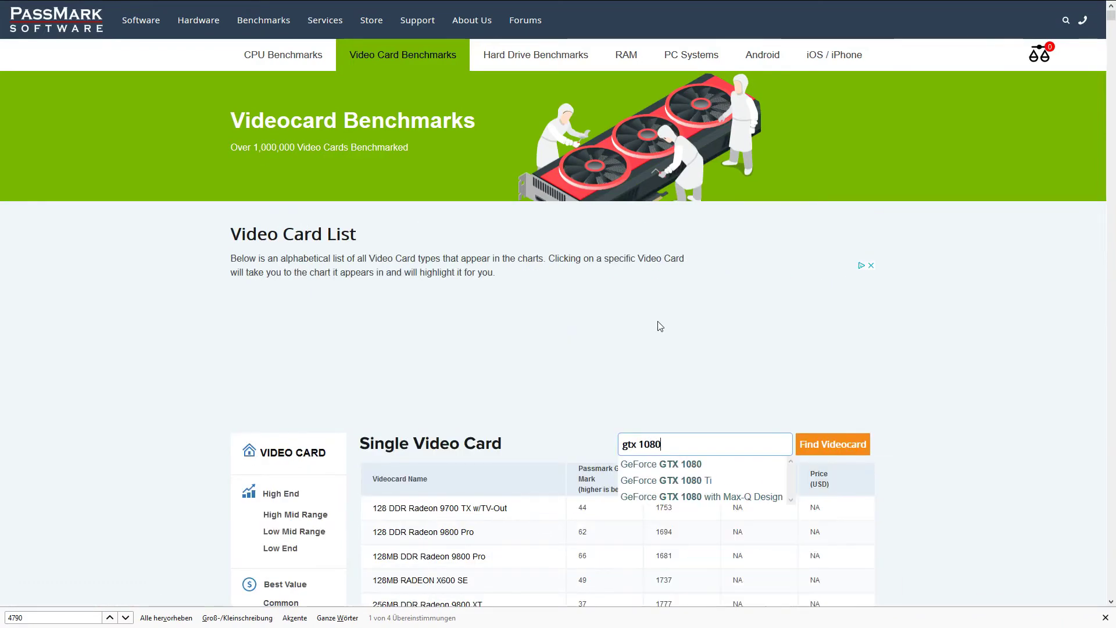
click(661, 464)
Add the GeForce GTX 1080 to the comparison and view its High End G3D Mark ranking.
click(813, 452)
scroll(812, 451, up, 3)
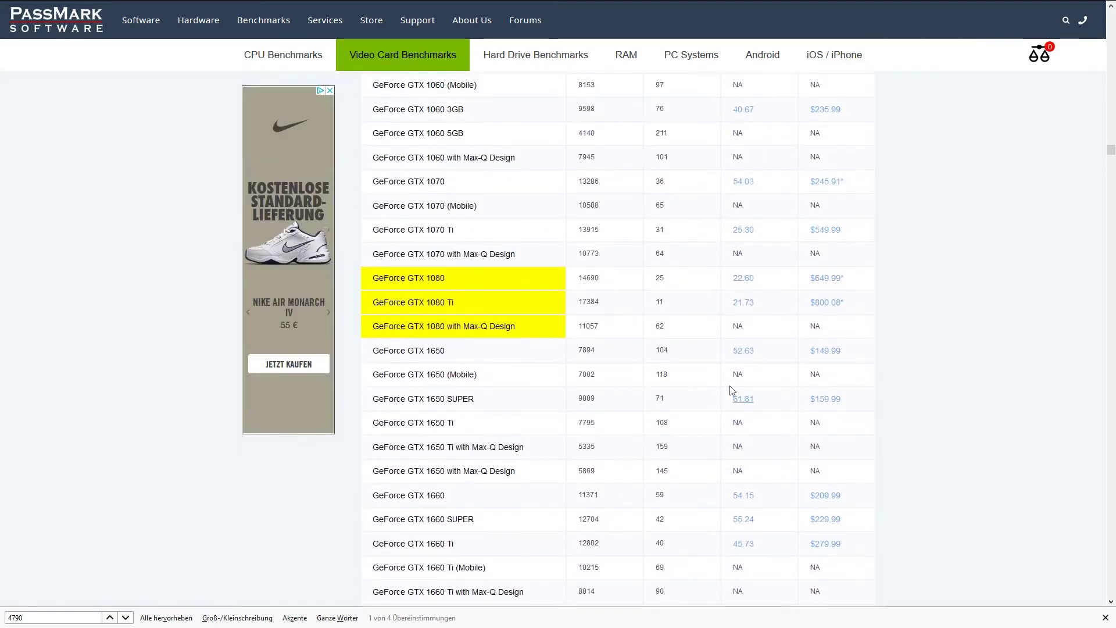
click(490, 285)
click(425, 285)
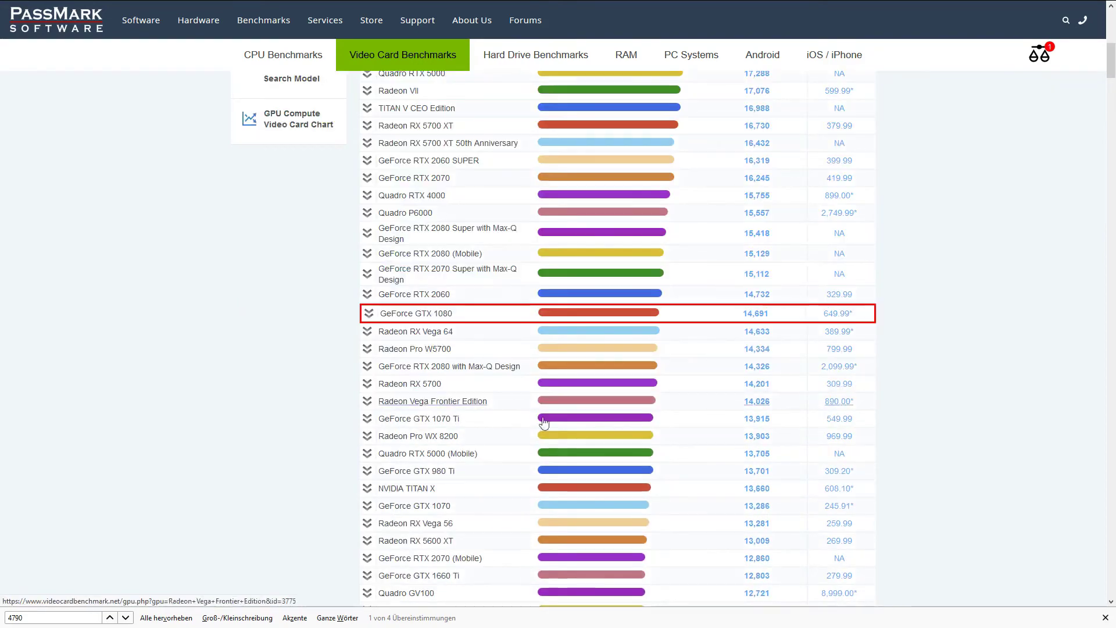
click(762, 318)
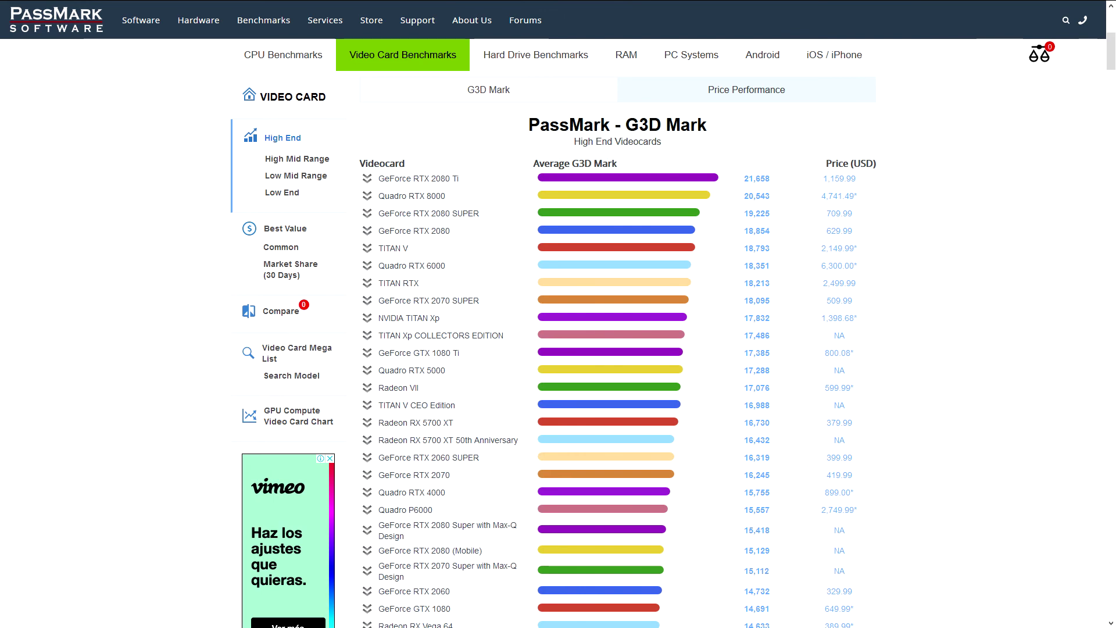